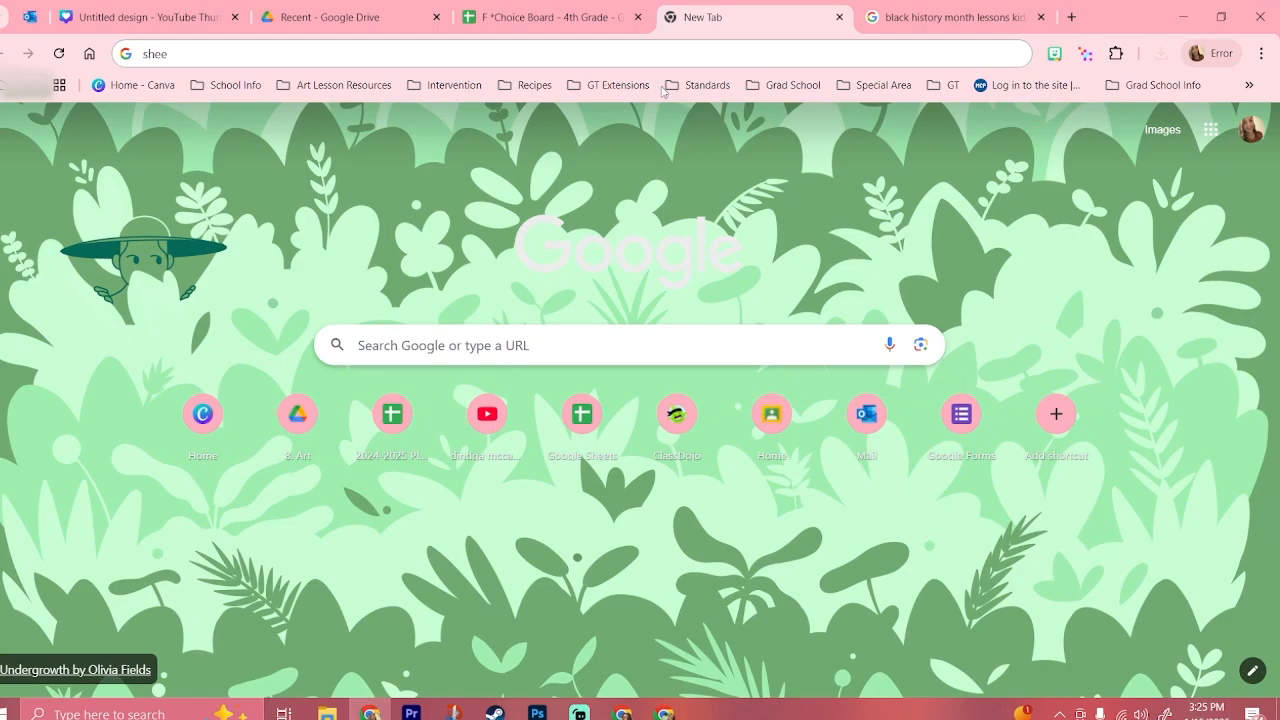
# Go to canva.com in the open new browser tab.
pyautogui.click(371, 50)
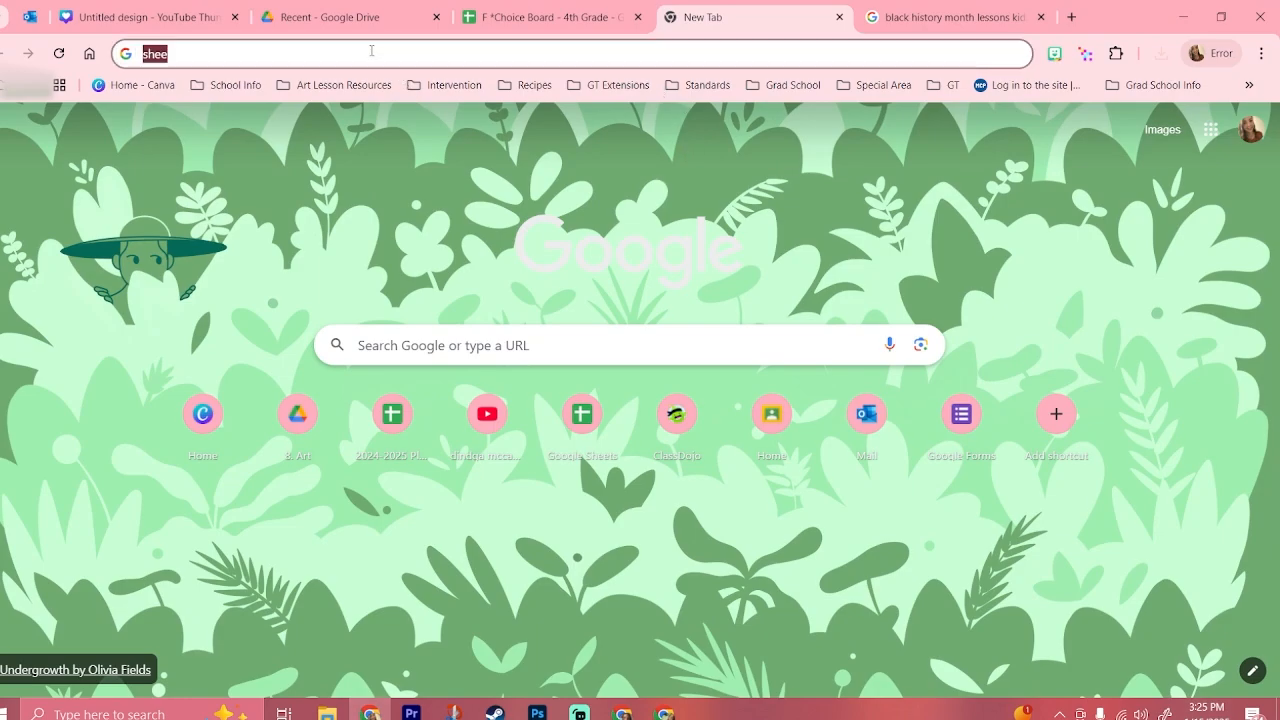
pyautogui.write('canva.com')
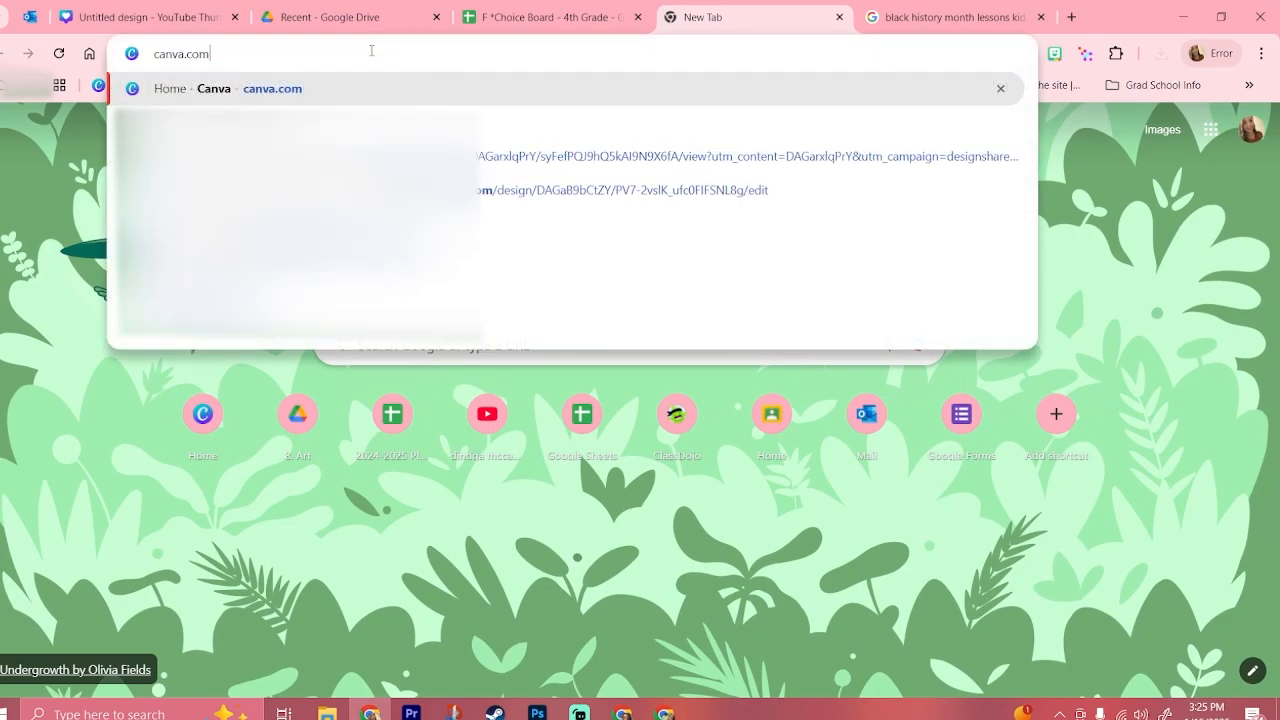
pyautogui.press('Return')
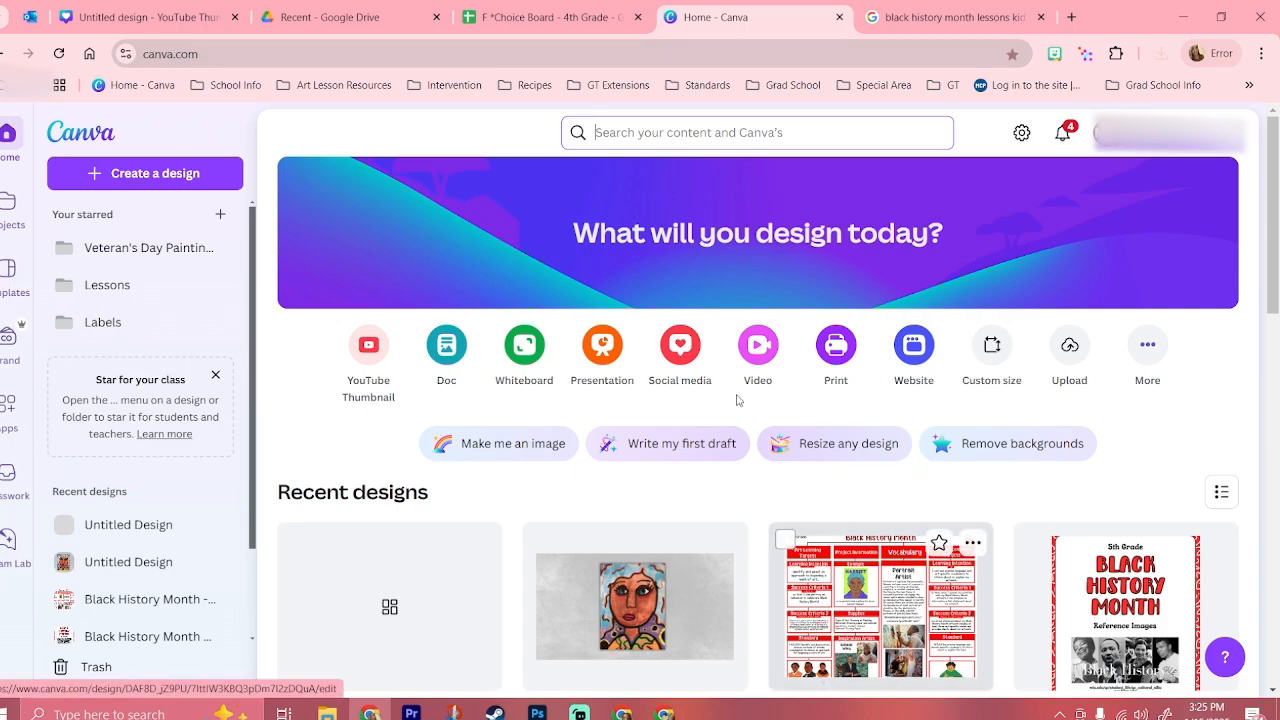
# Create a blank YouTube Thumbnail design from the social media formats and dismiss the template suggestions.
pyautogui.click(226, 181)
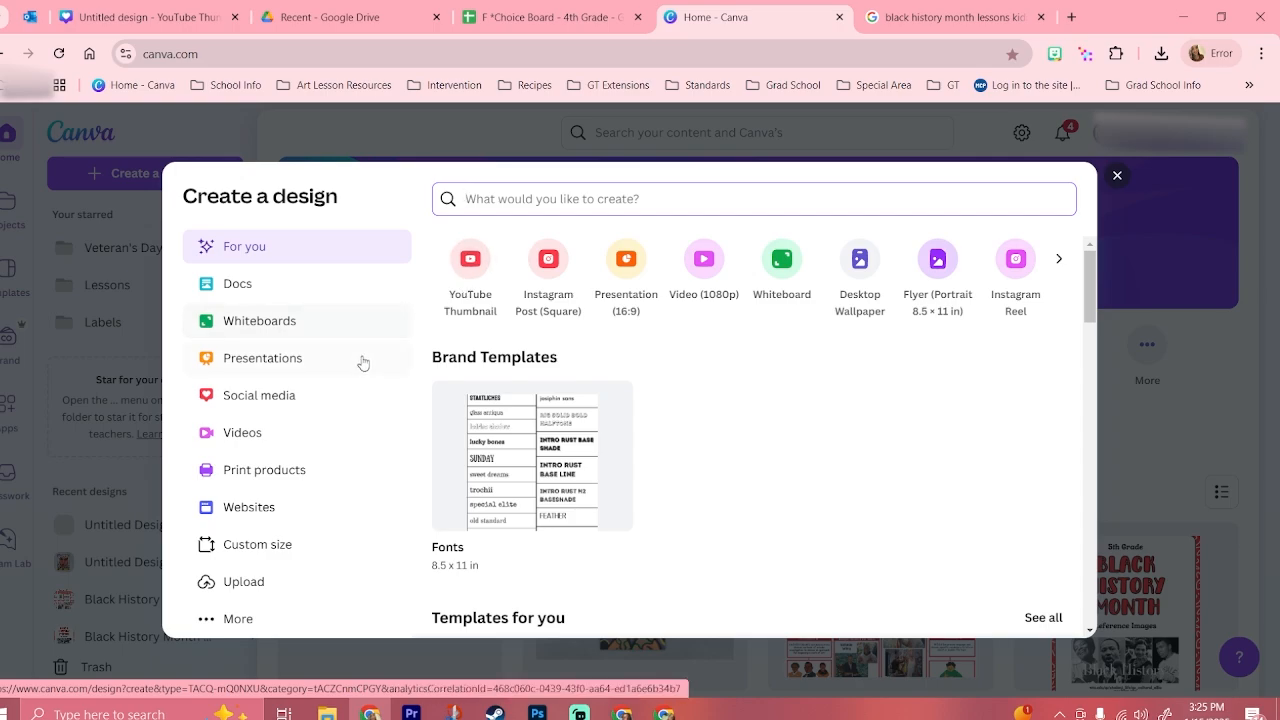
pyautogui.click(338, 392)
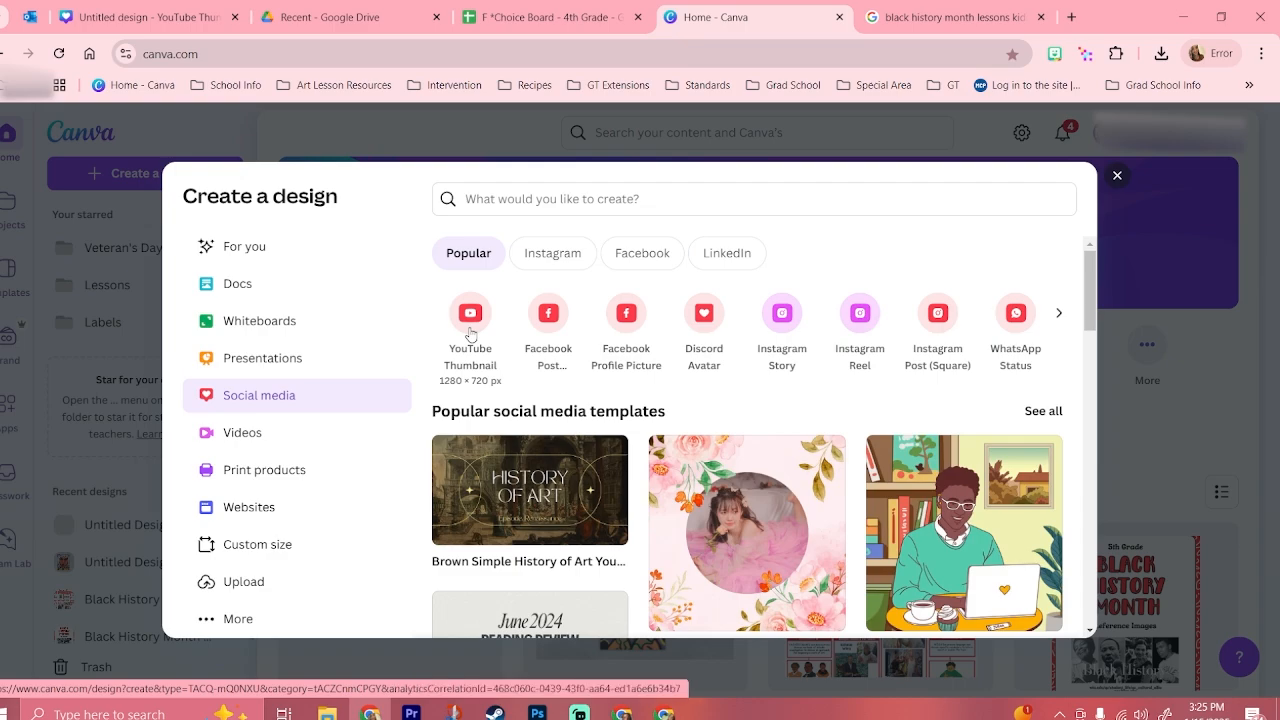
pyautogui.click(470, 333)
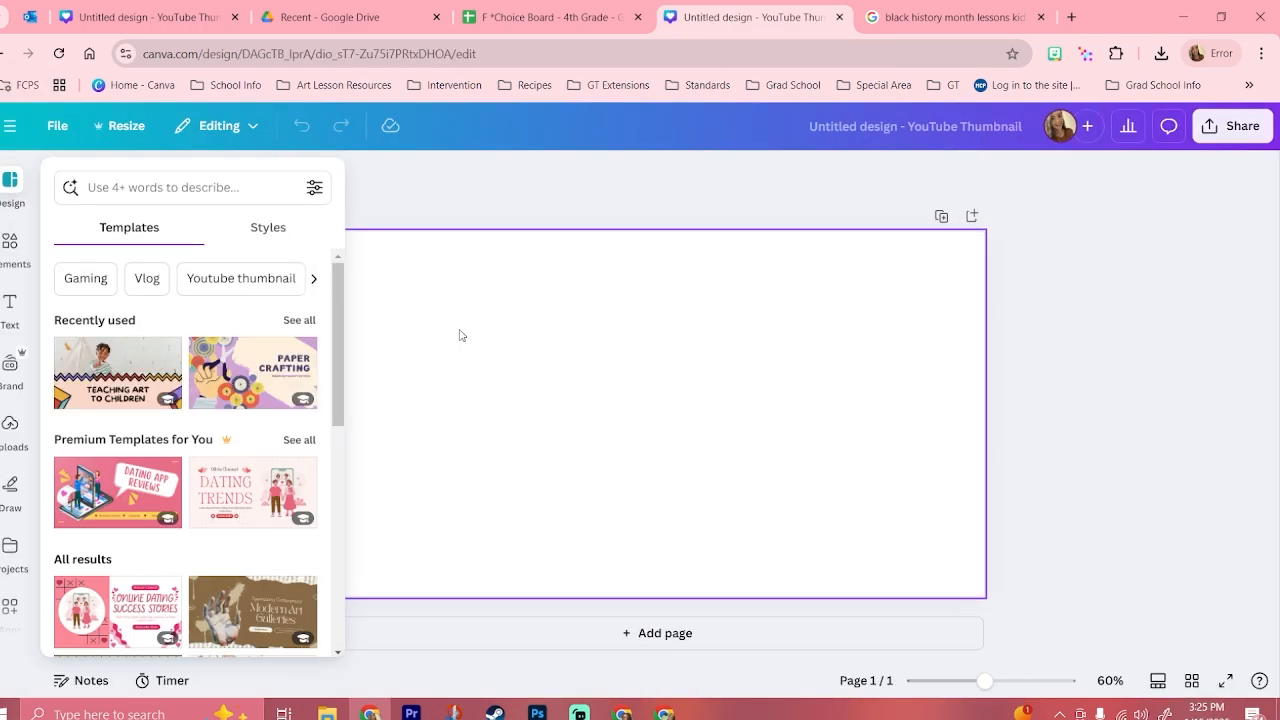
pyautogui.click(460, 335)
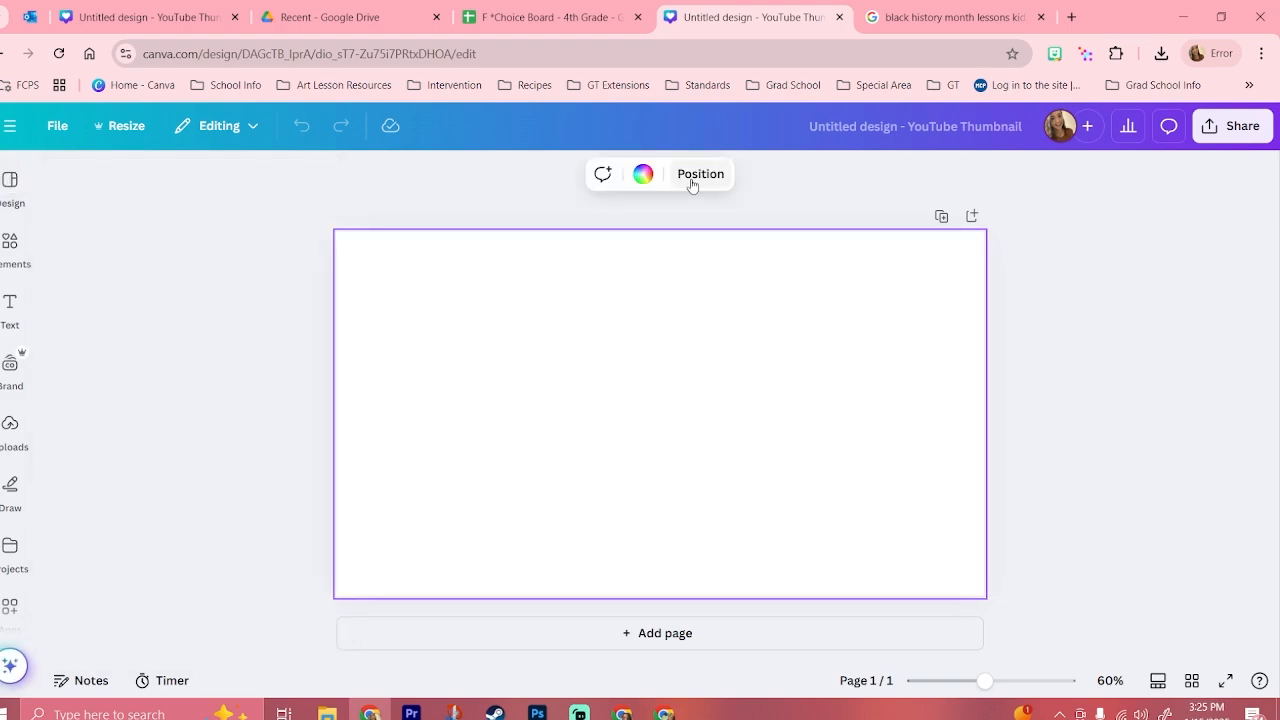
# Open the uploaded images and look through them.
pyautogui.click(10, 424)
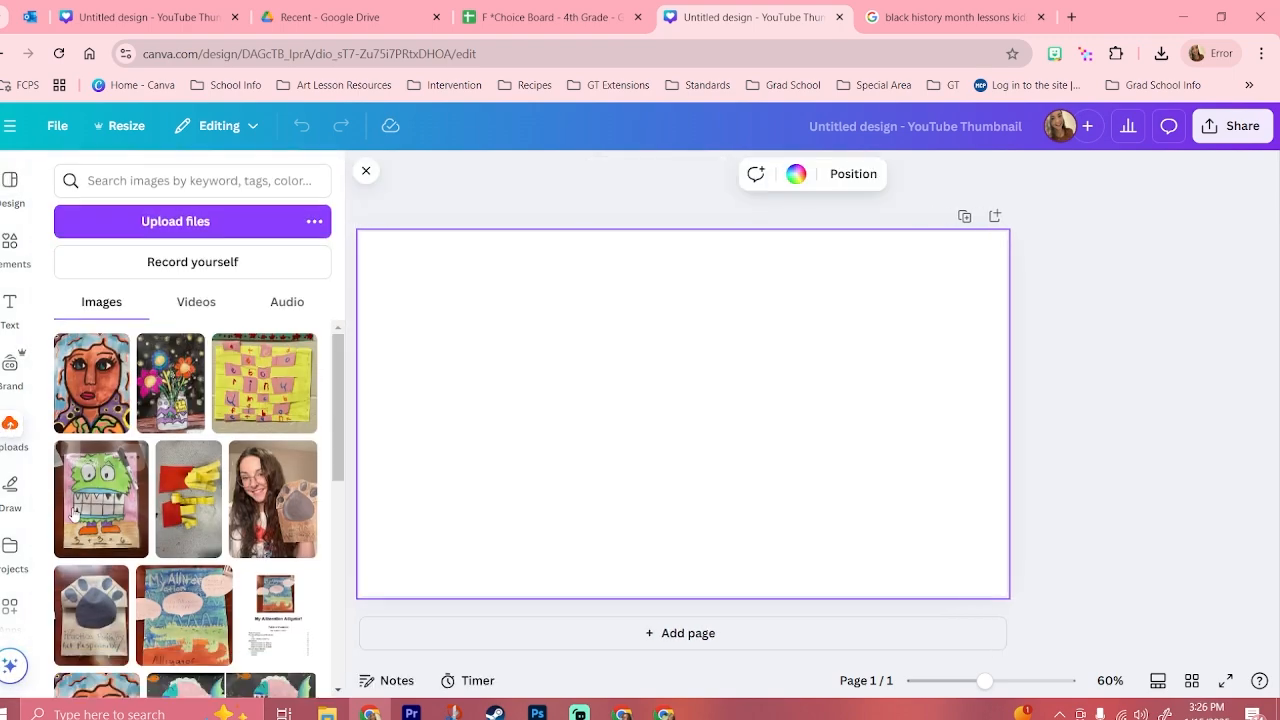
pyautogui.scroll(-2, 254, 470)
pyautogui.scroll(-2, 254, 470)
pyautogui.scroll(3, 254, 470)
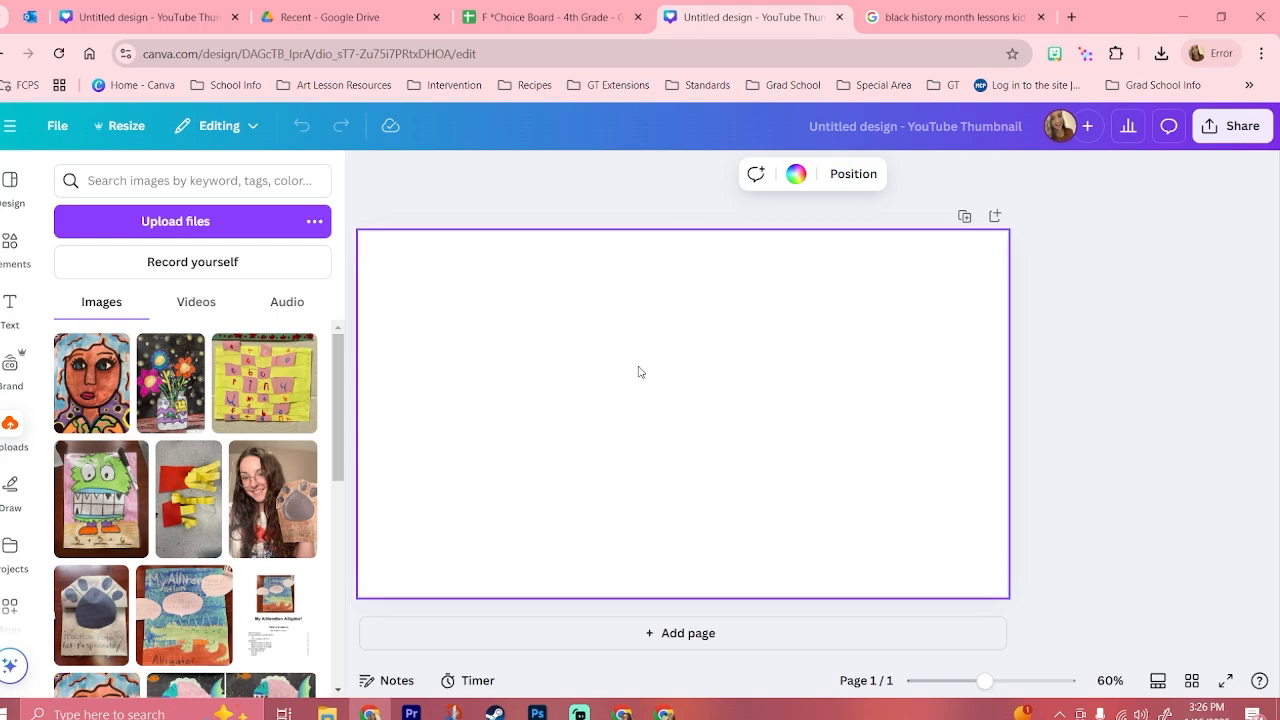
# Save the Martin Luther King, Jr. drawing from the Google image results as a JPEG in the Reference Images folder.
pyautogui.click(985, 20)
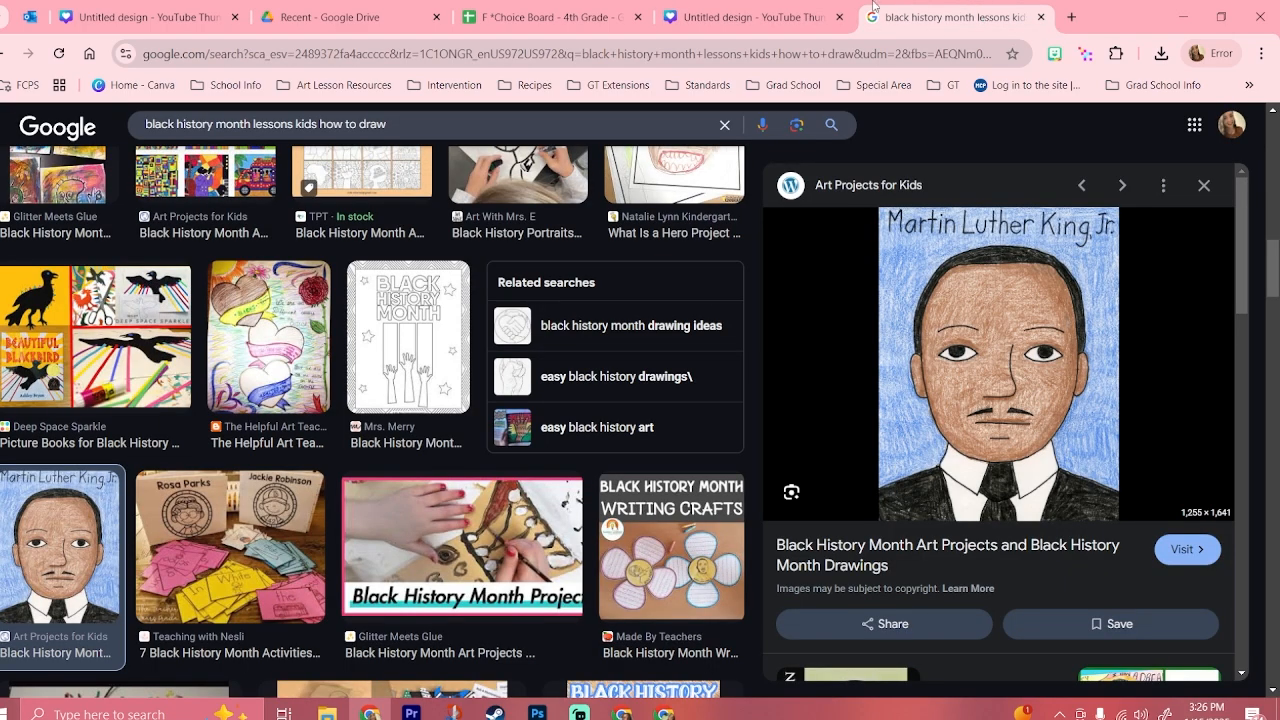
pyautogui.tripleClick(385, 125)
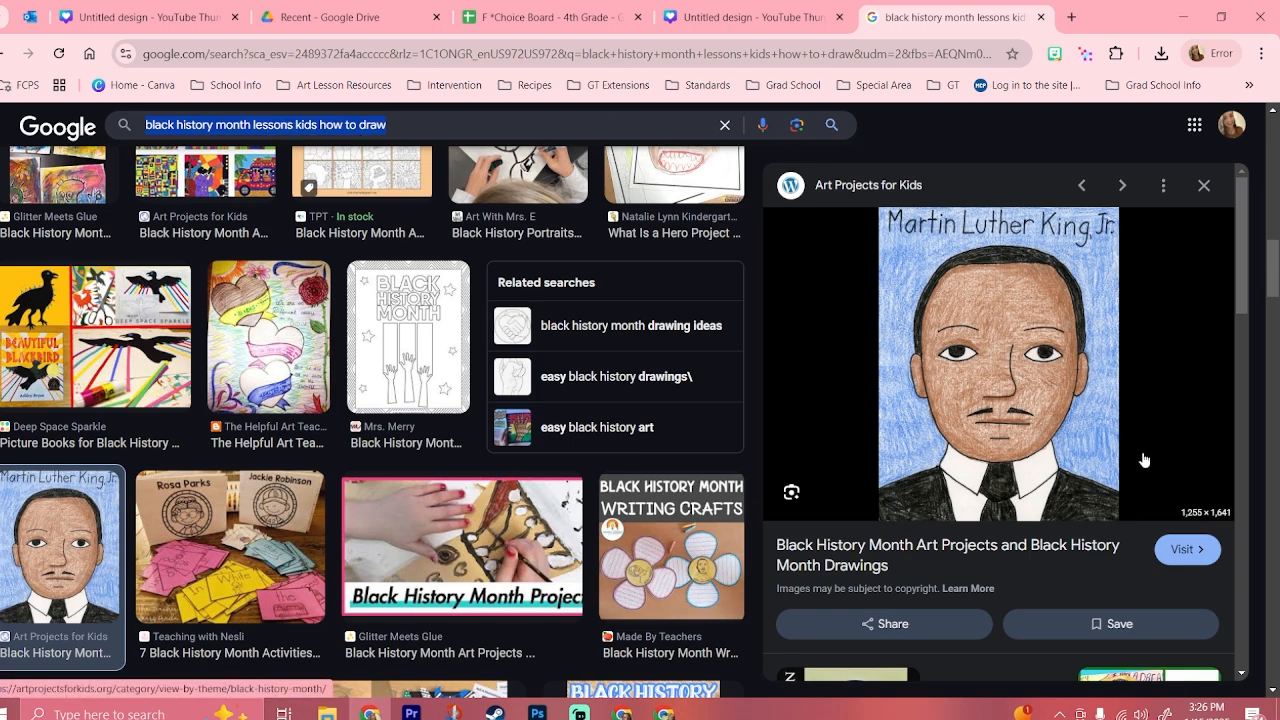
pyautogui.rightClick(970, 326)
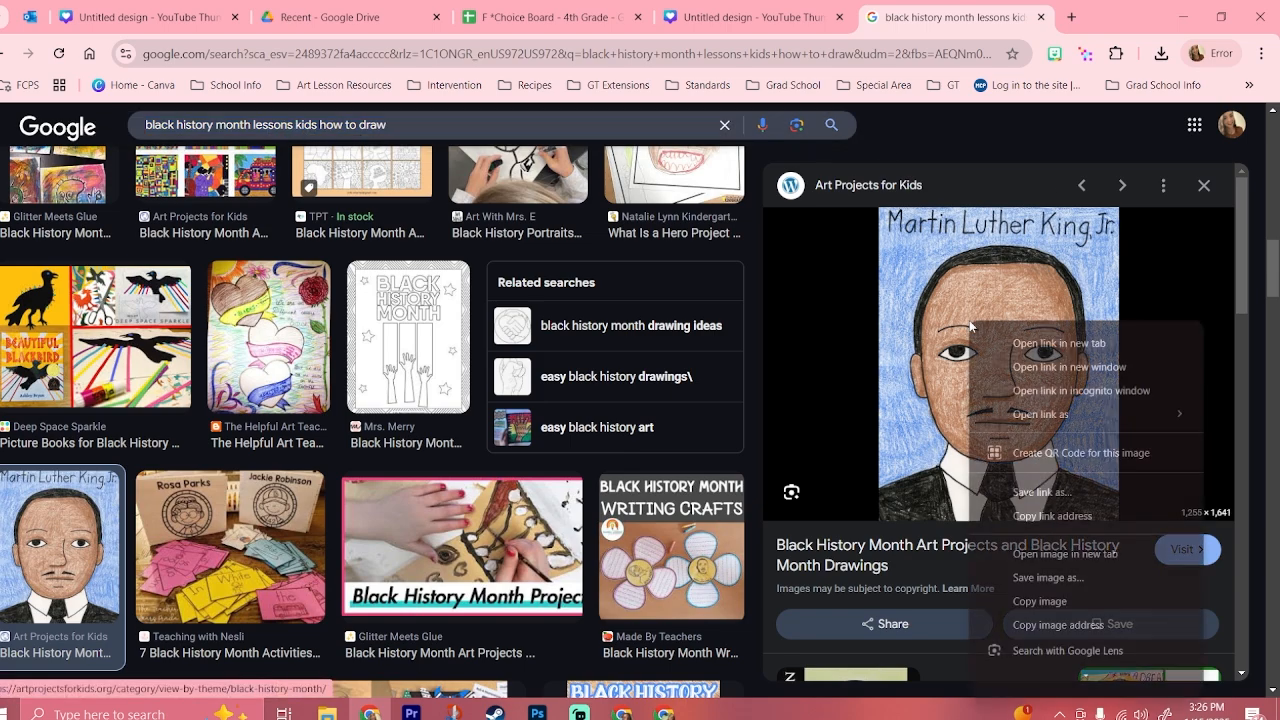
pyautogui.click(1077, 572)
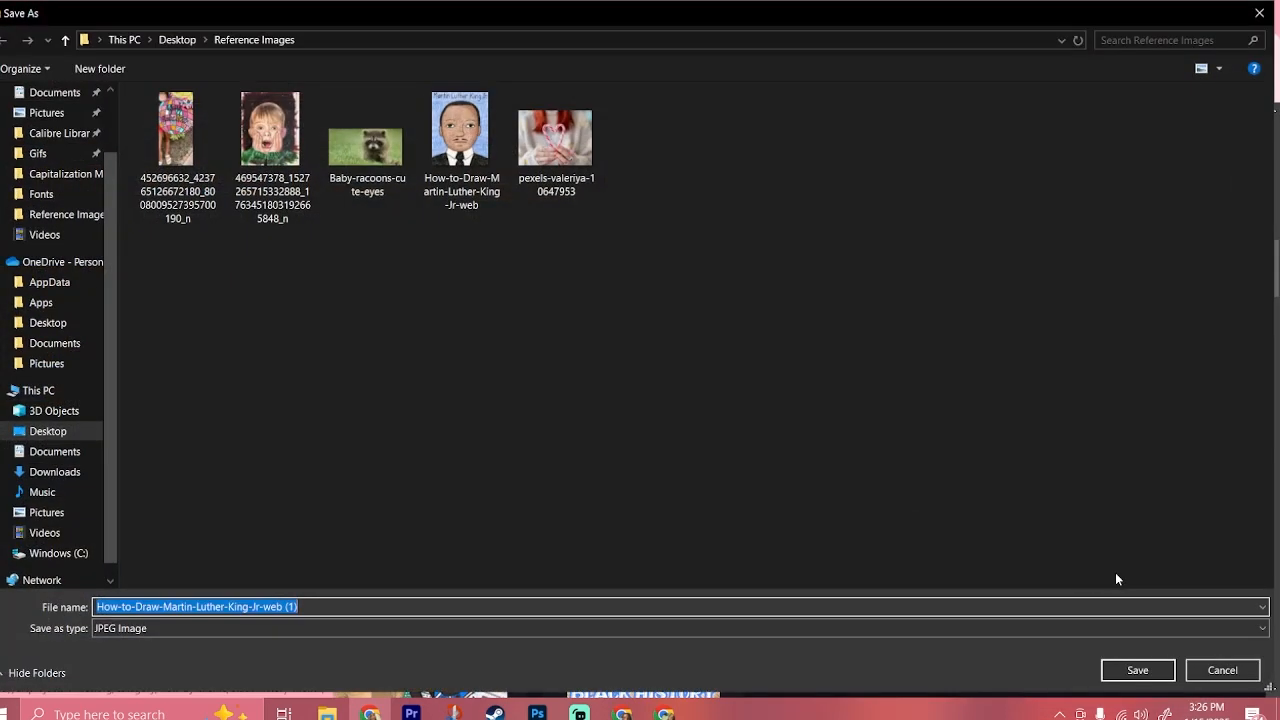
pyautogui.click(1135, 670)
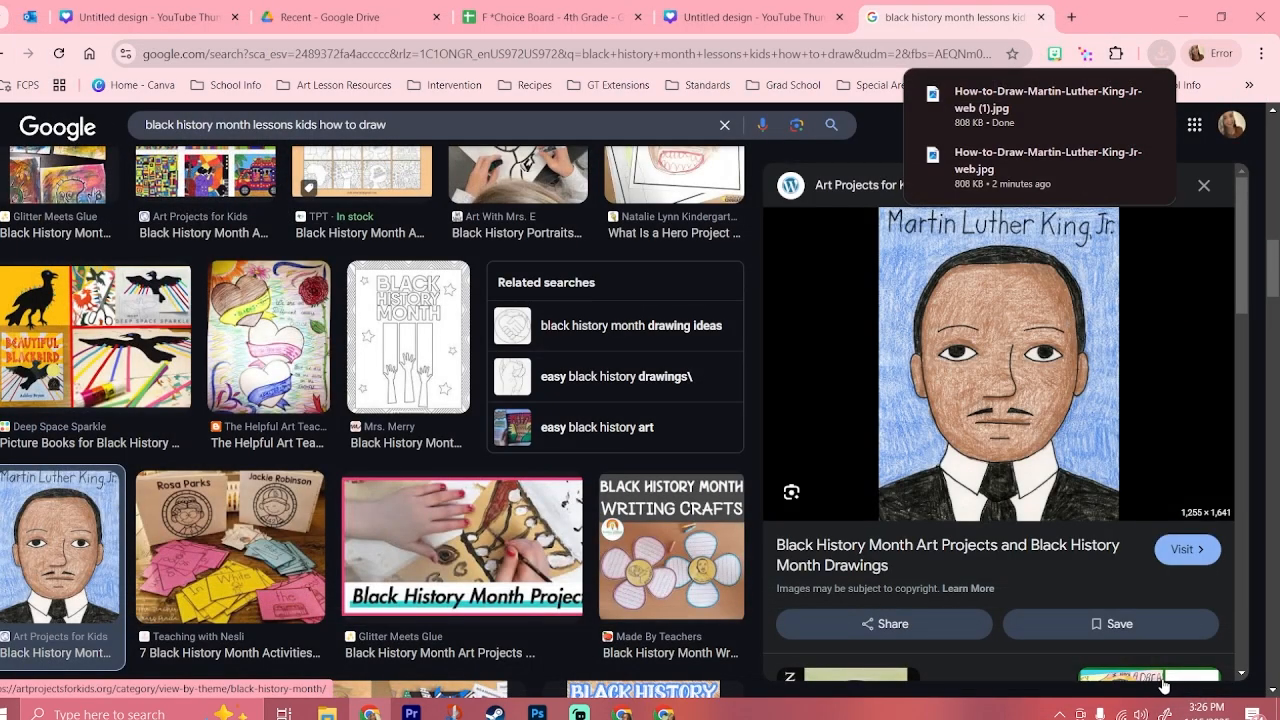
# Return to the Canva thumbnail and place the just-downloaded Martin Luther King, Jr. image on its blank page.
pyautogui.click(757, 19)
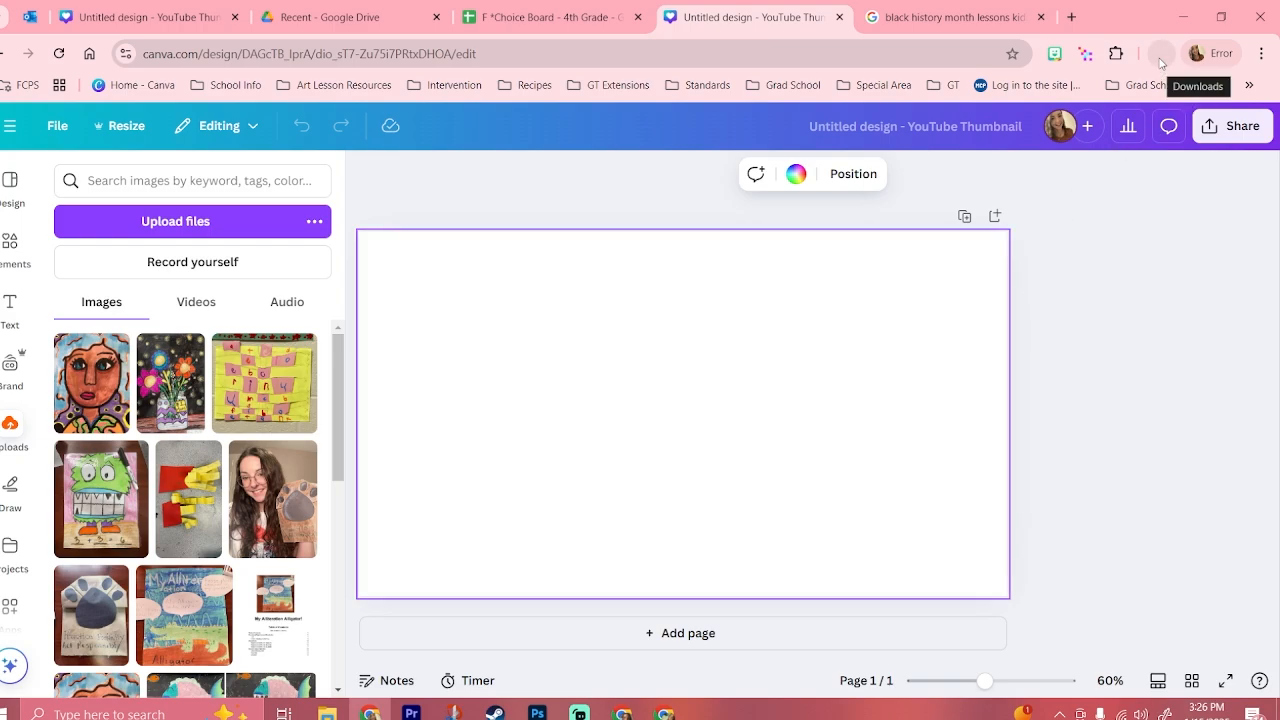
pyautogui.click(1162, 54)
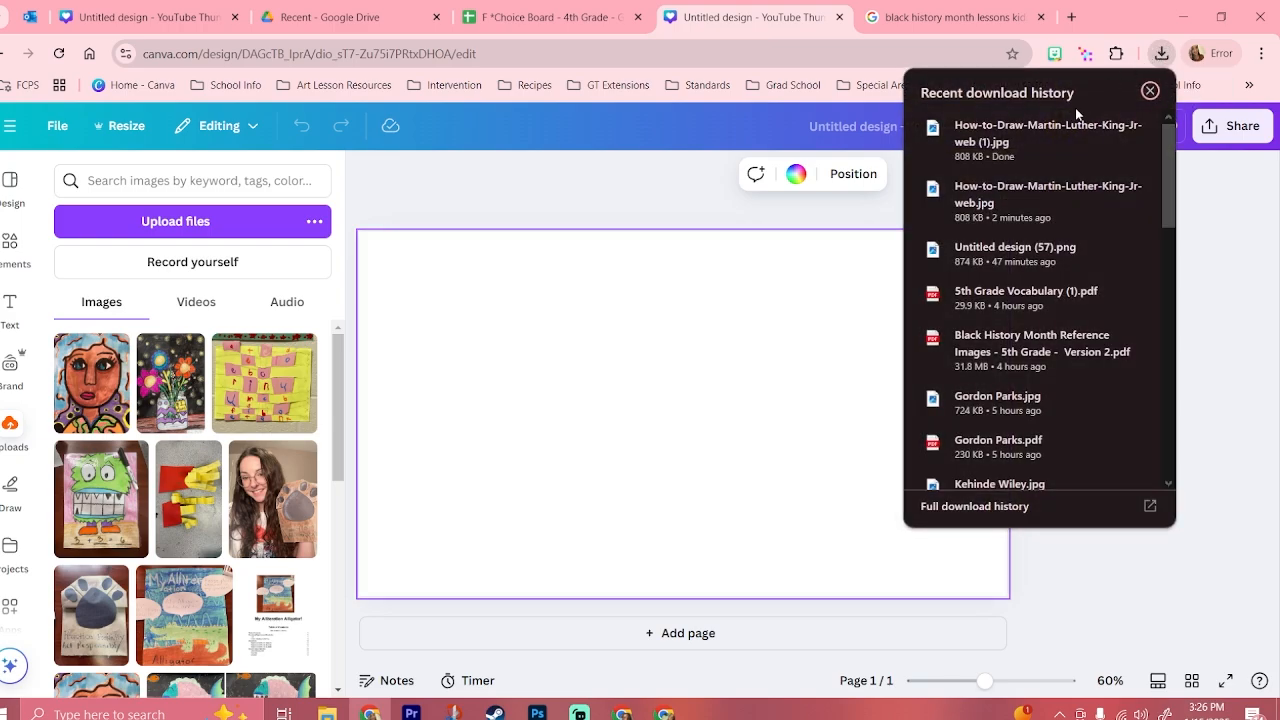
pyautogui.moveTo(1010, 133)
pyautogui.mouseDown()
pyautogui.moveTo(886, 191)
pyautogui.moveTo(724, 342)
pyautogui.mouseUp()
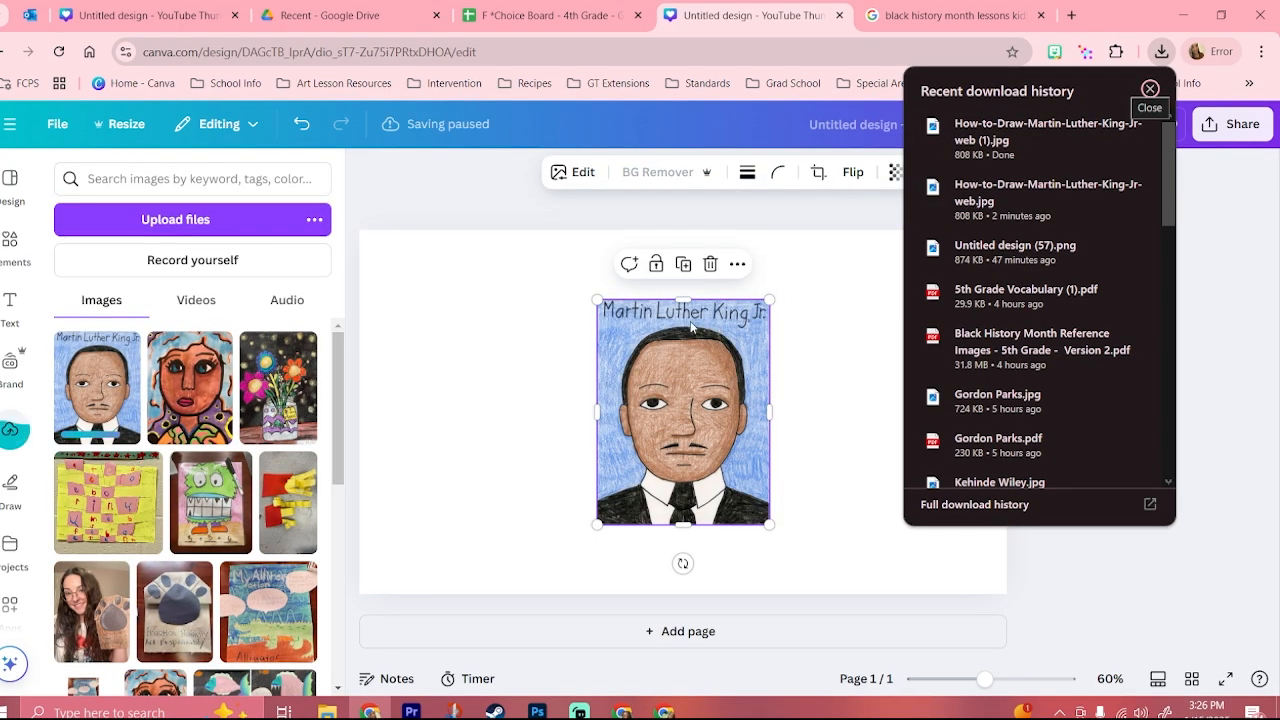
pyautogui.click(475, 331)
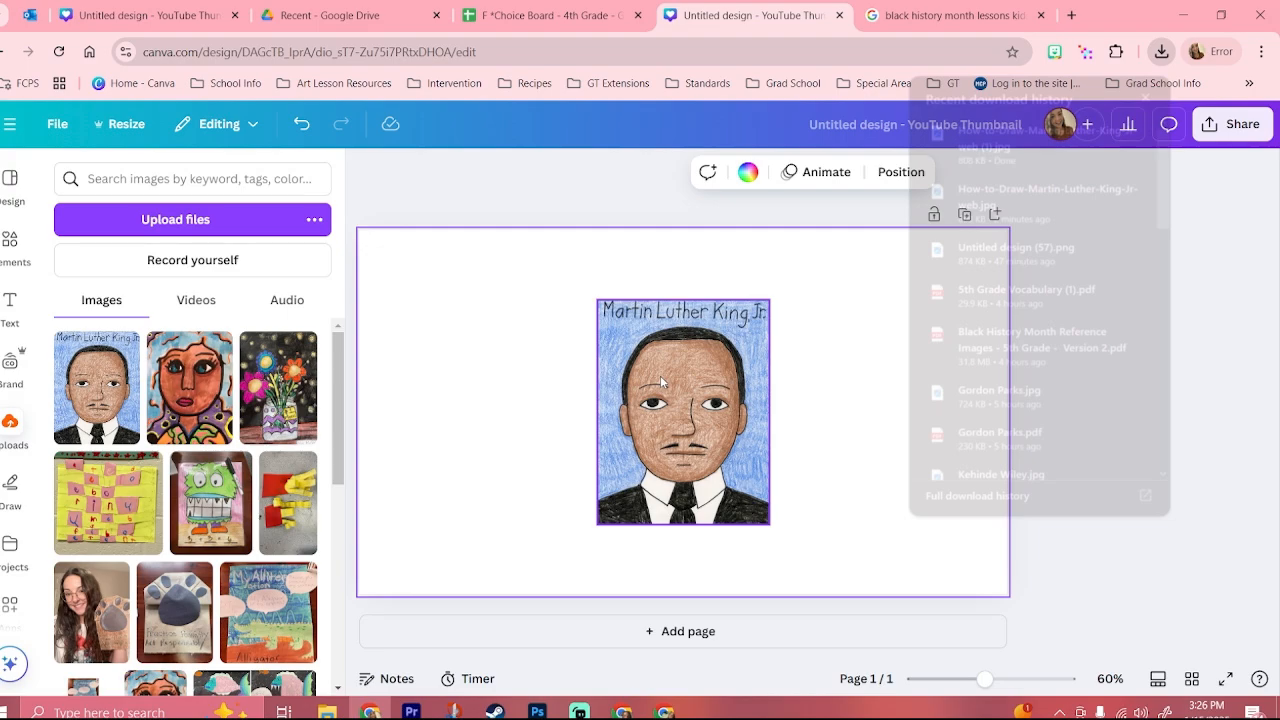
# Enlarge the portrait to nearly the full page height and center it on the page.
pyautogui.click(662, 378)
pyautogui.moveTo(667, 387); pyautogui.dragTo(611, 331)
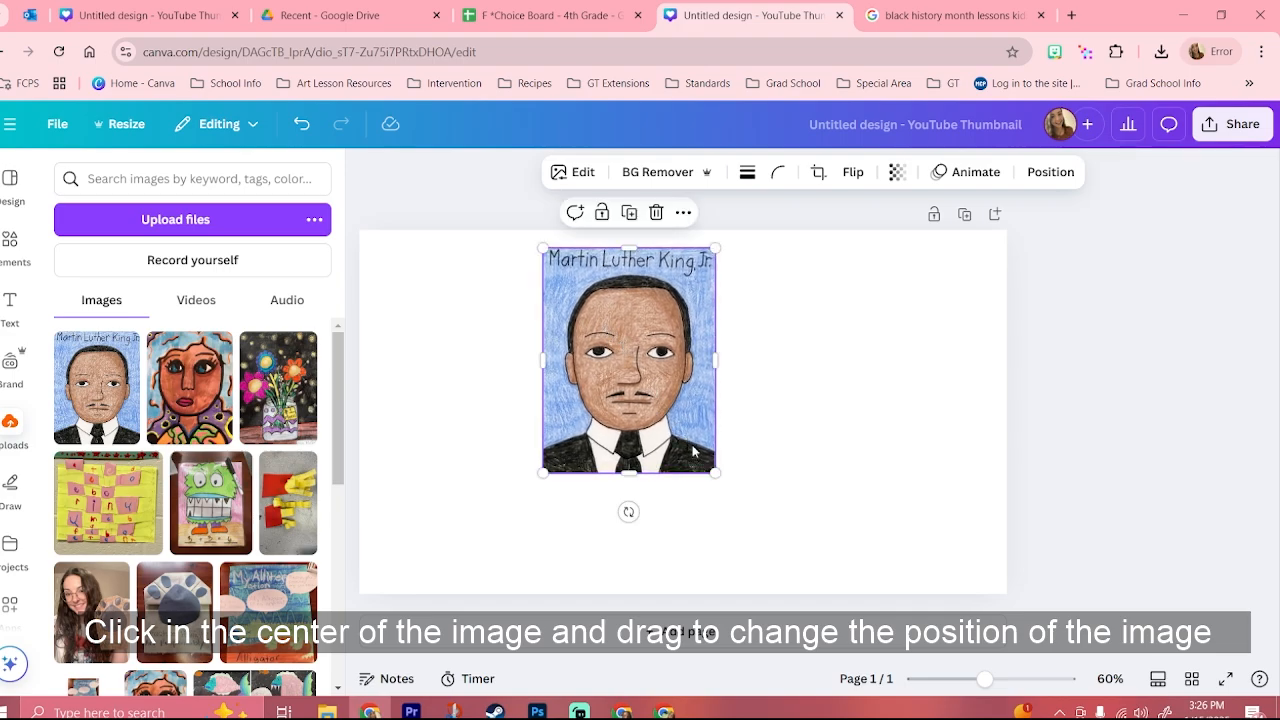
pyautogui.moveTo(715, 471); pyautogui.dragTo(794, 576)
pyautogui.moveTo(729, 486); pyautogui.dragTo(737, 481)
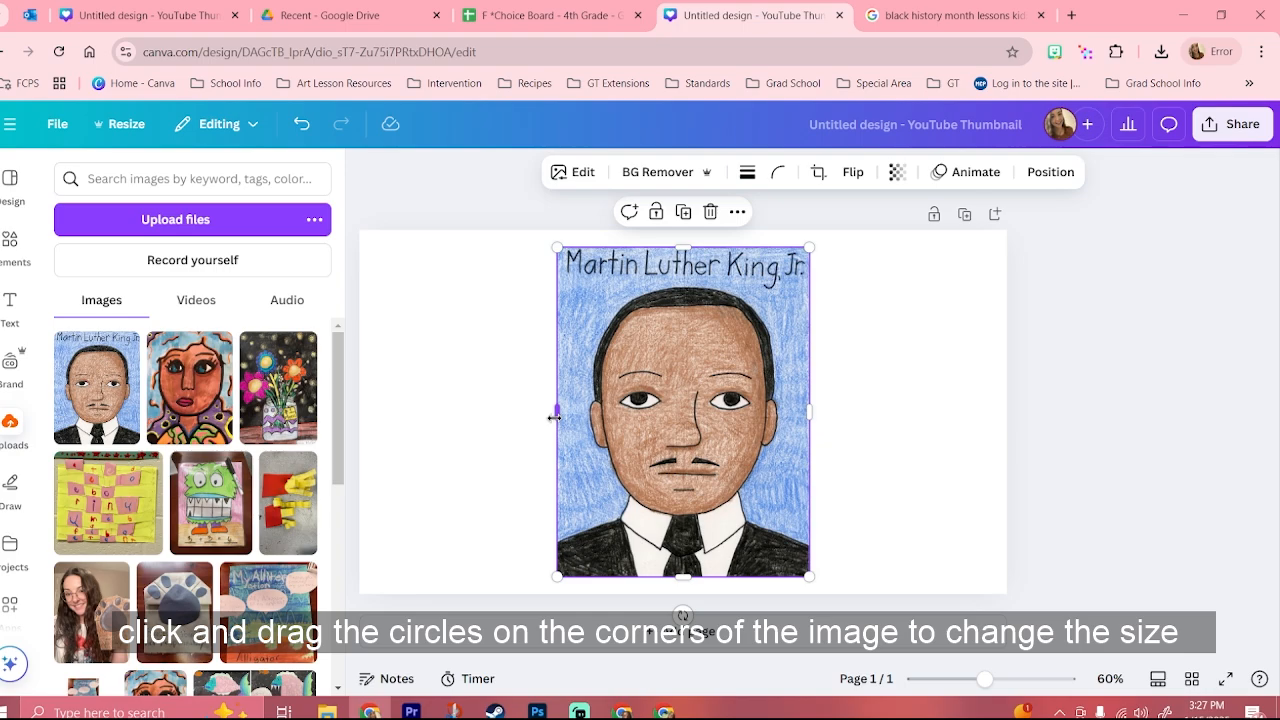
# Open the Shadows effects for the portrait image.
pyautogui.click(503, 374)
pyautogui.click(620, 390)
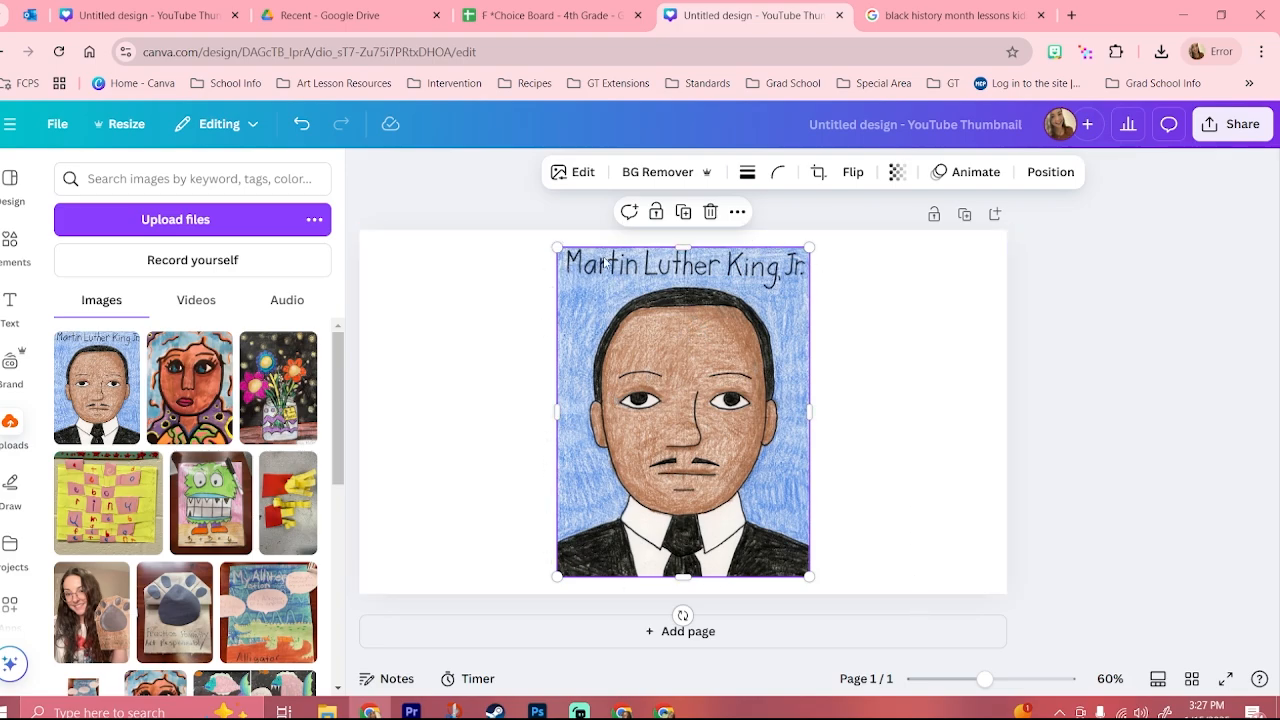
pyautogui.click(572, 172)
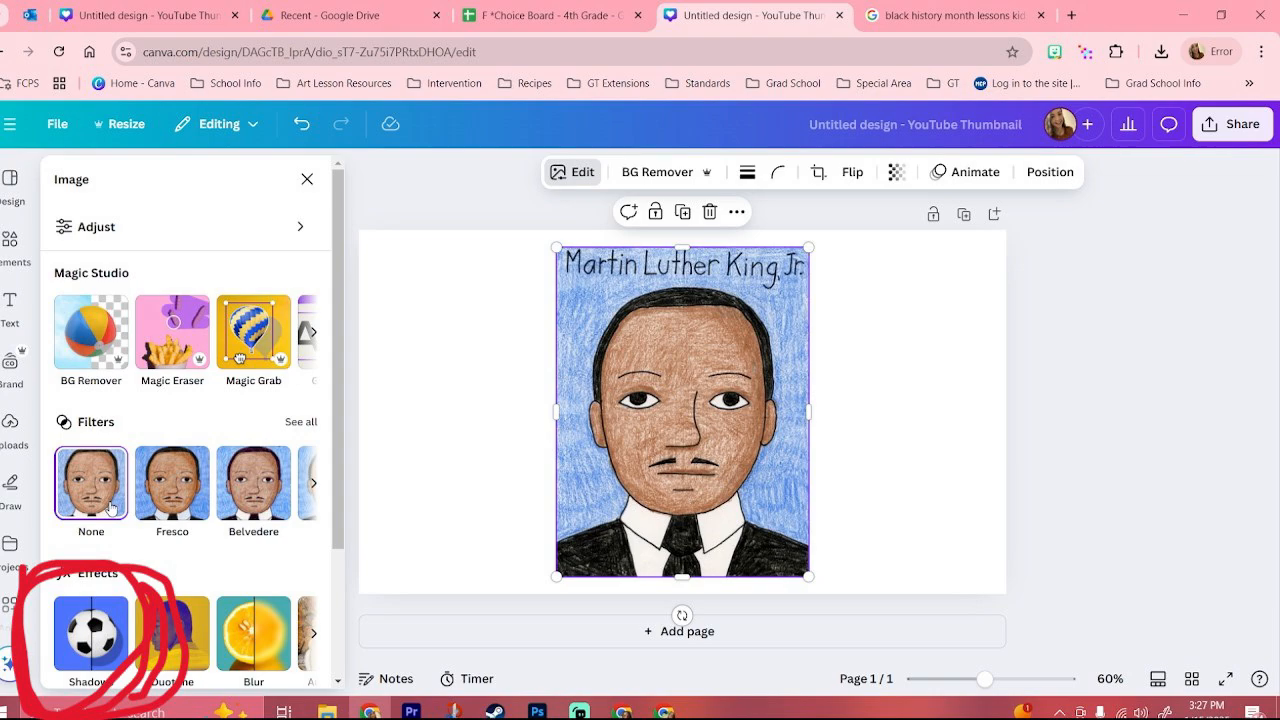
pyautogui.scroll(-2, 110, 508)
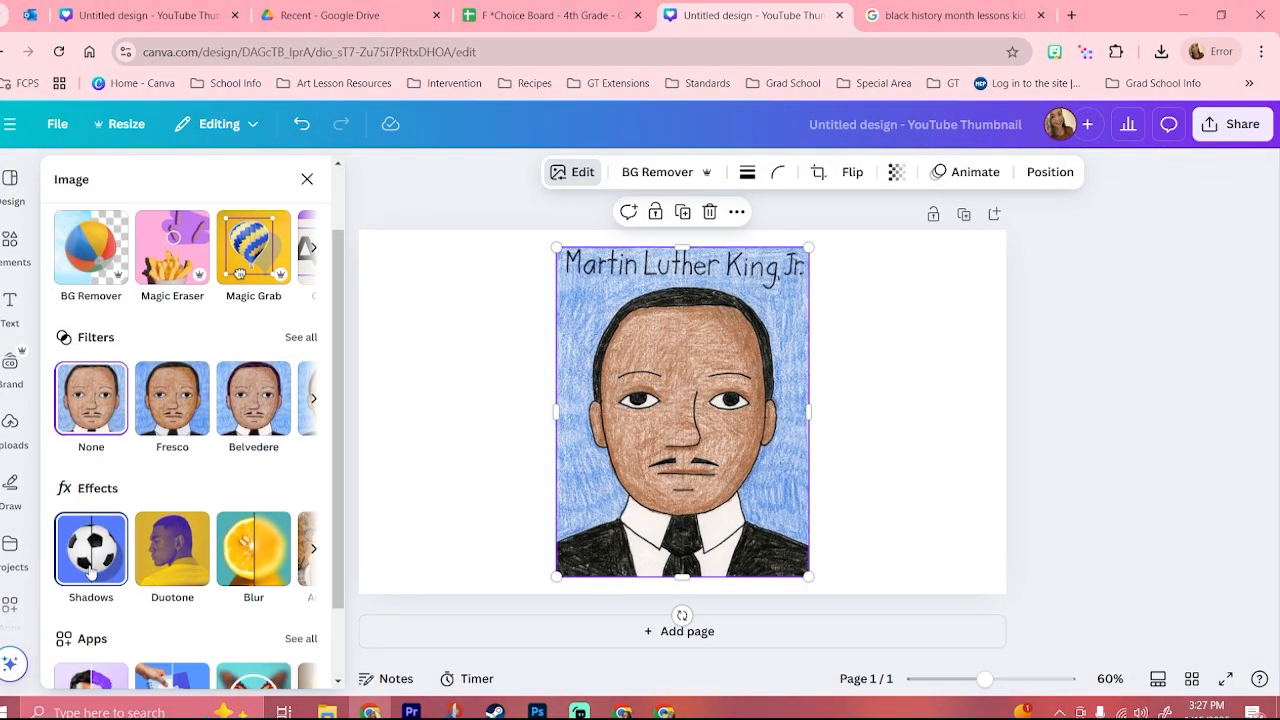
pyautogui.click(93, 568)
# Try the Glow, Drop, Outline, Angled, Page lift and Curved shadow styles on the portrait.
pyautogui.click(108, 372)
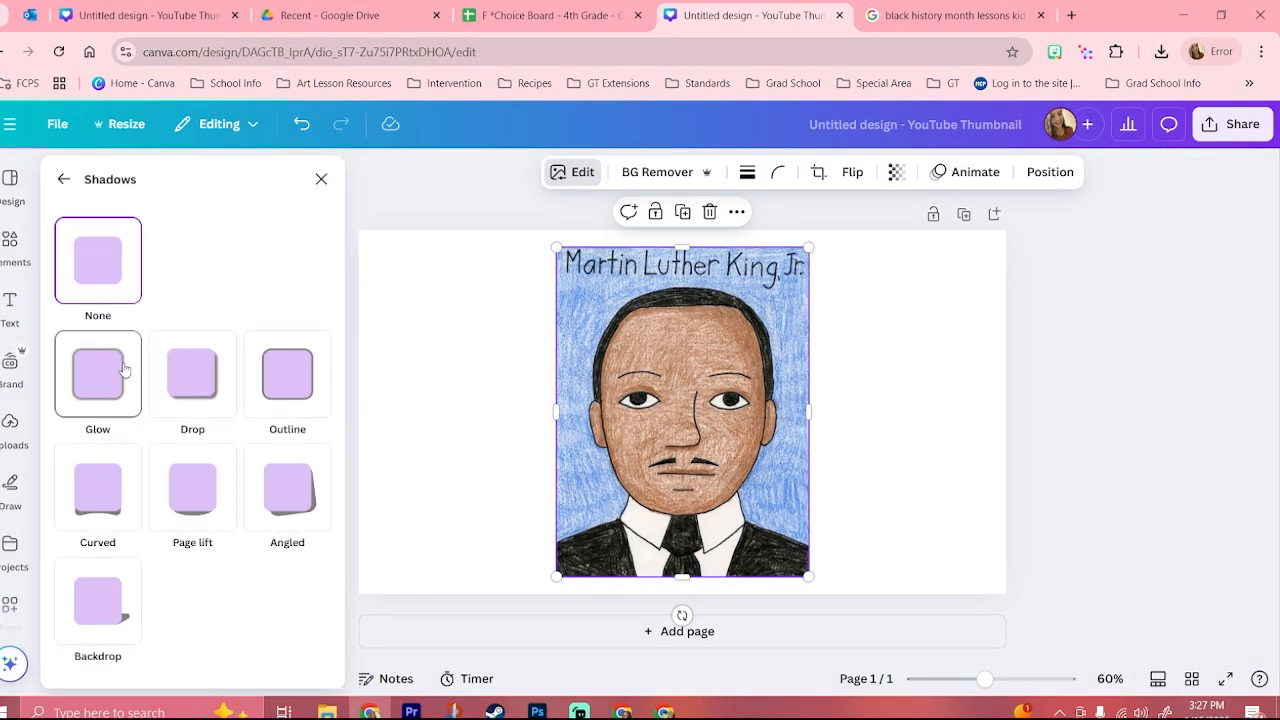
pyautogui.click(208, 381)
pyautogui.click(252, 385)
pyautogui.click(268, 464)
pyautogui.click(177, 477)
pyautogui.click(95, 477)
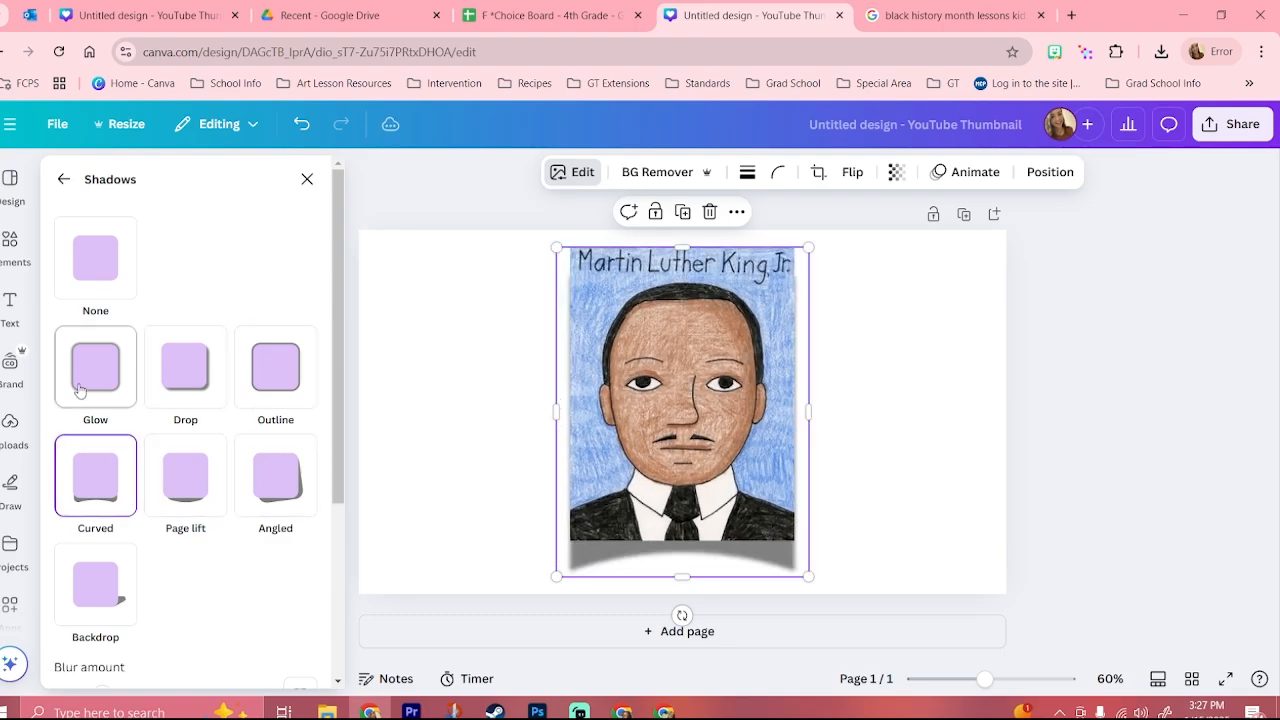
# Apply the Glow shadow to the portrait and close the image effects.
pyautogui.click(103, 382)
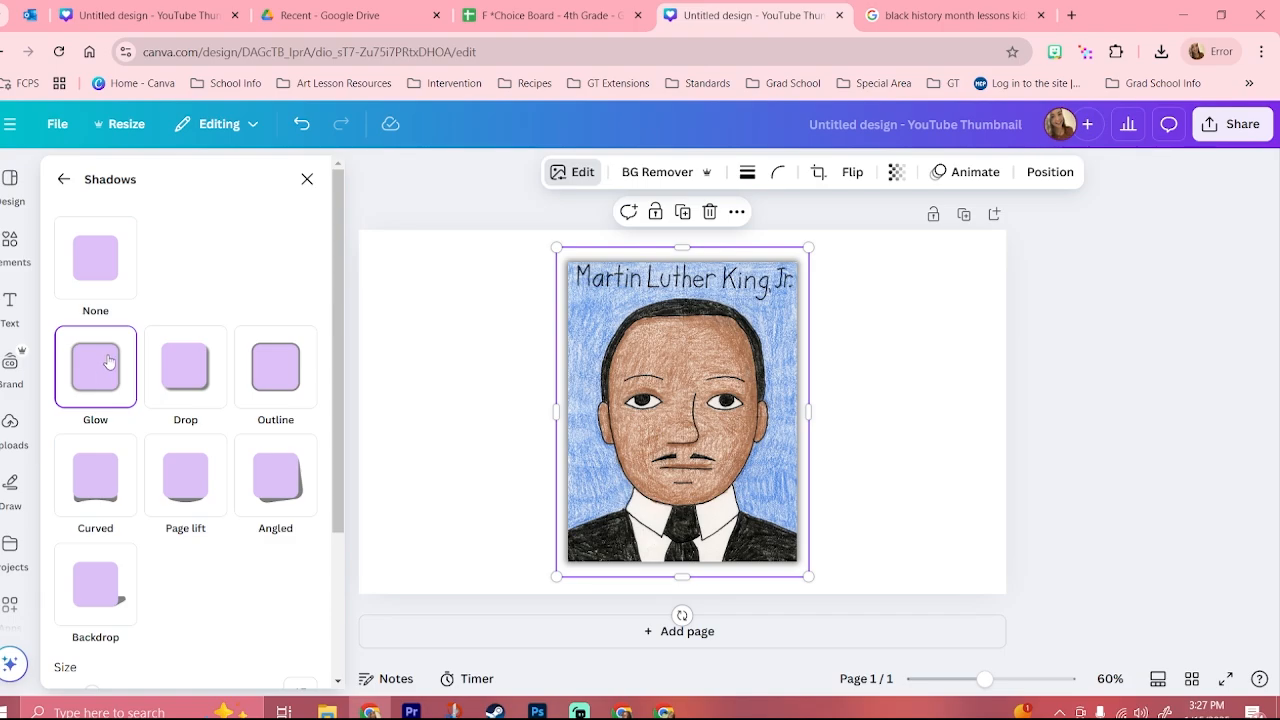
pyautogui.click(307, 179)
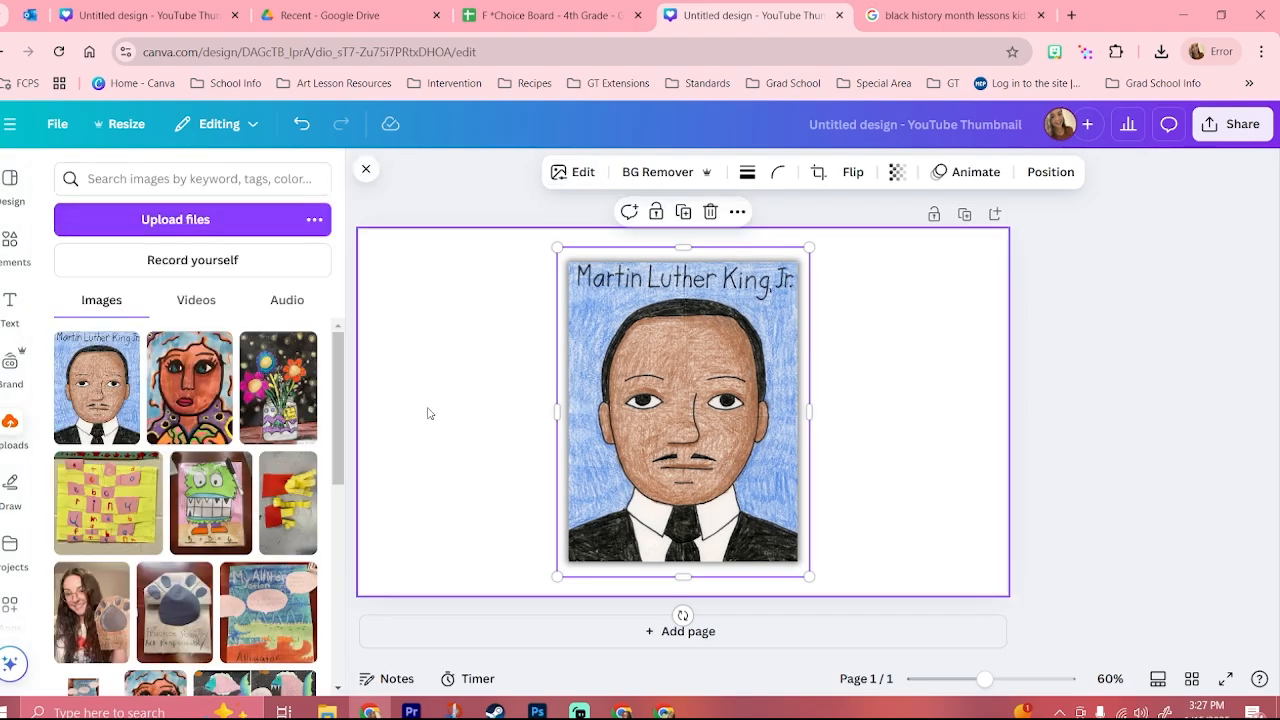
# Search the elements for "background" and show all matching graphics.
pyautogui.click(12, 247)
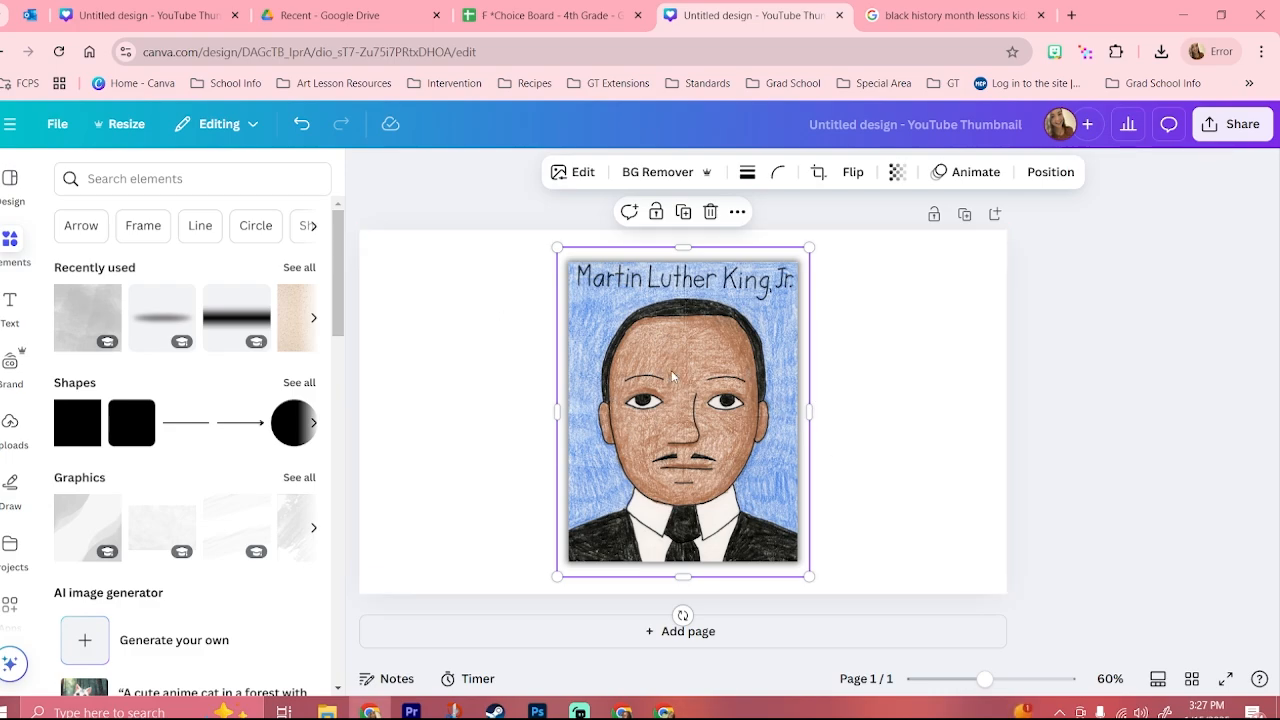
pyautogui.click(514, 349)
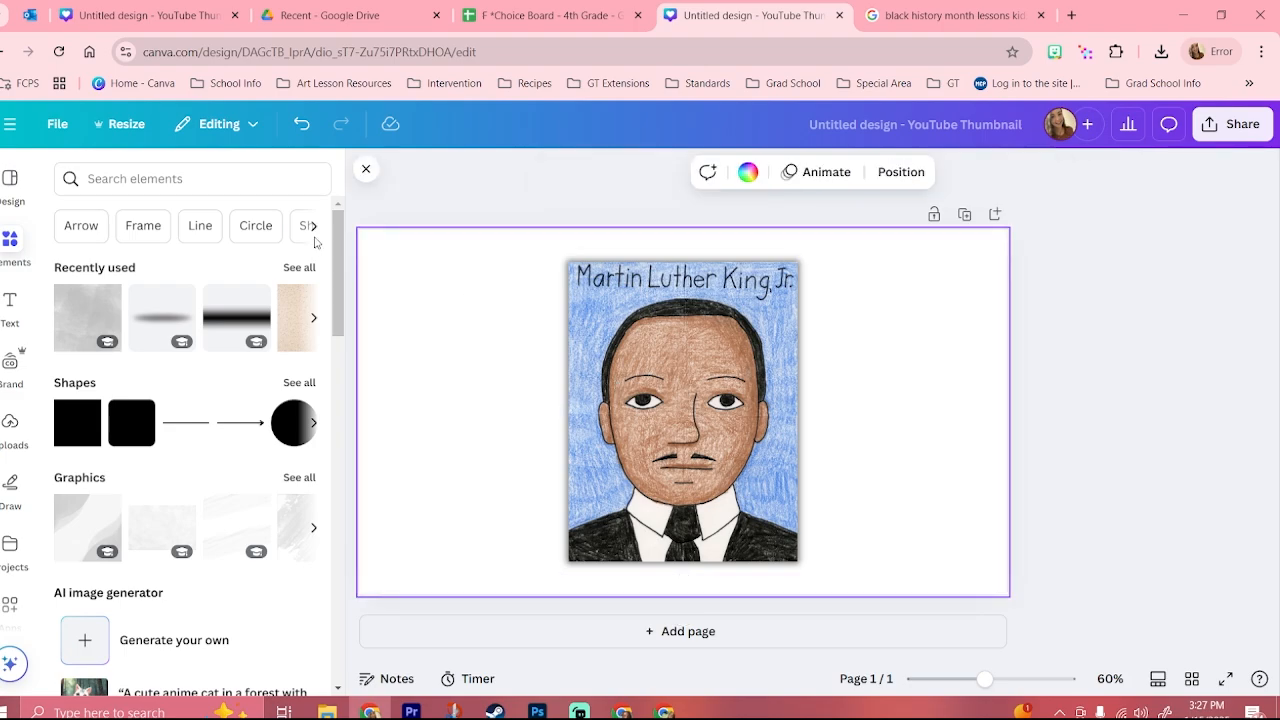
pyautogui.click(226, 180)
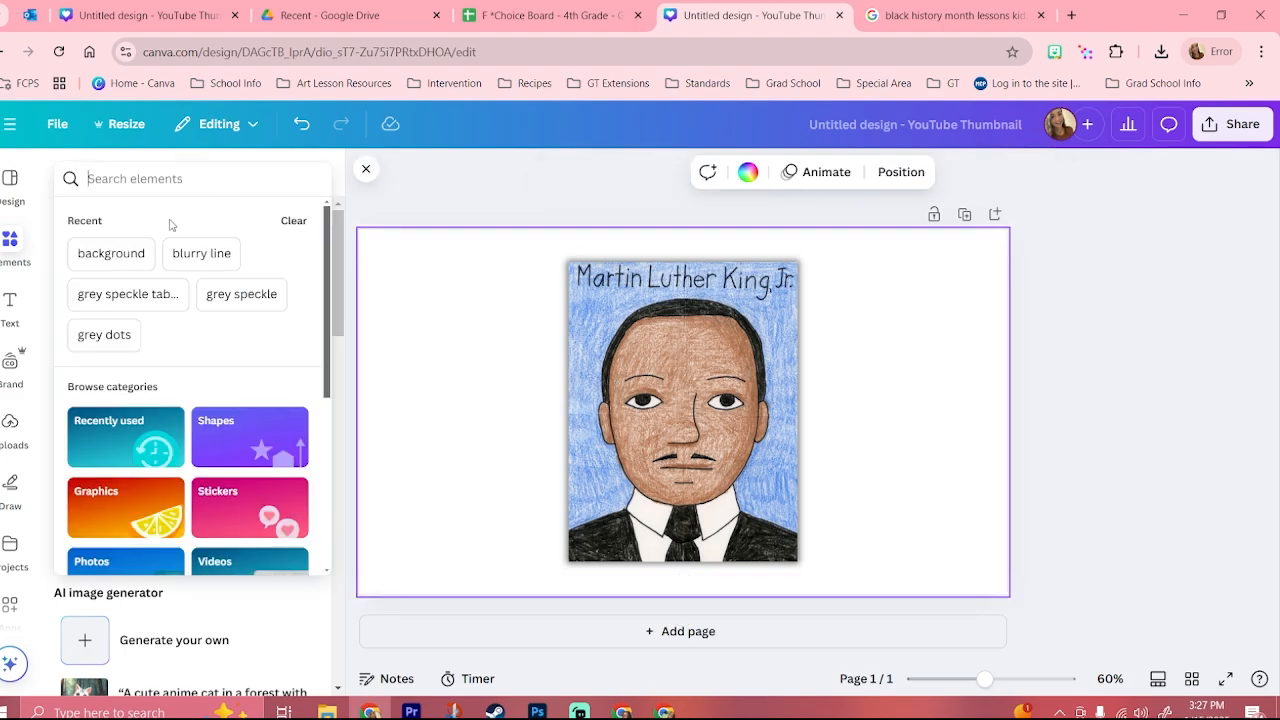
pyautogui.click(131, 252)
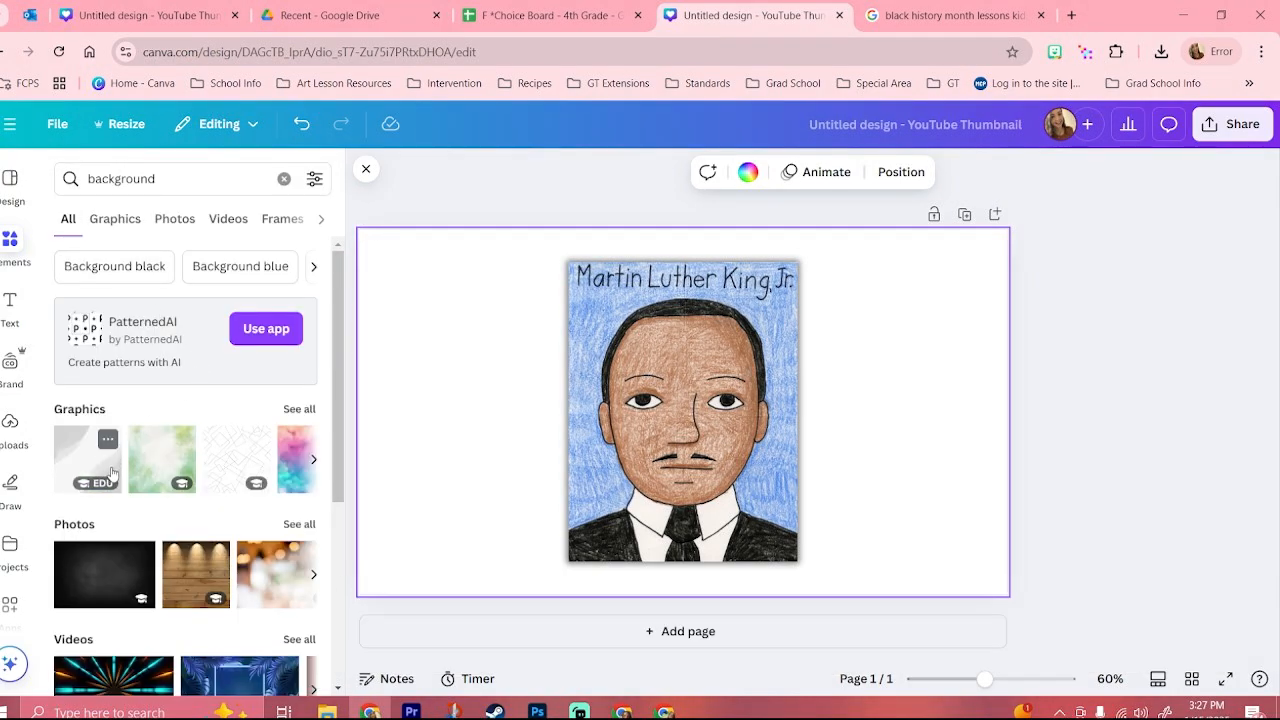
pyautogui.click(297, 409)
# Find the plain grey textured background graphic among the results and add it to the page.
pyautogui.scroll(-2, 190, 410)
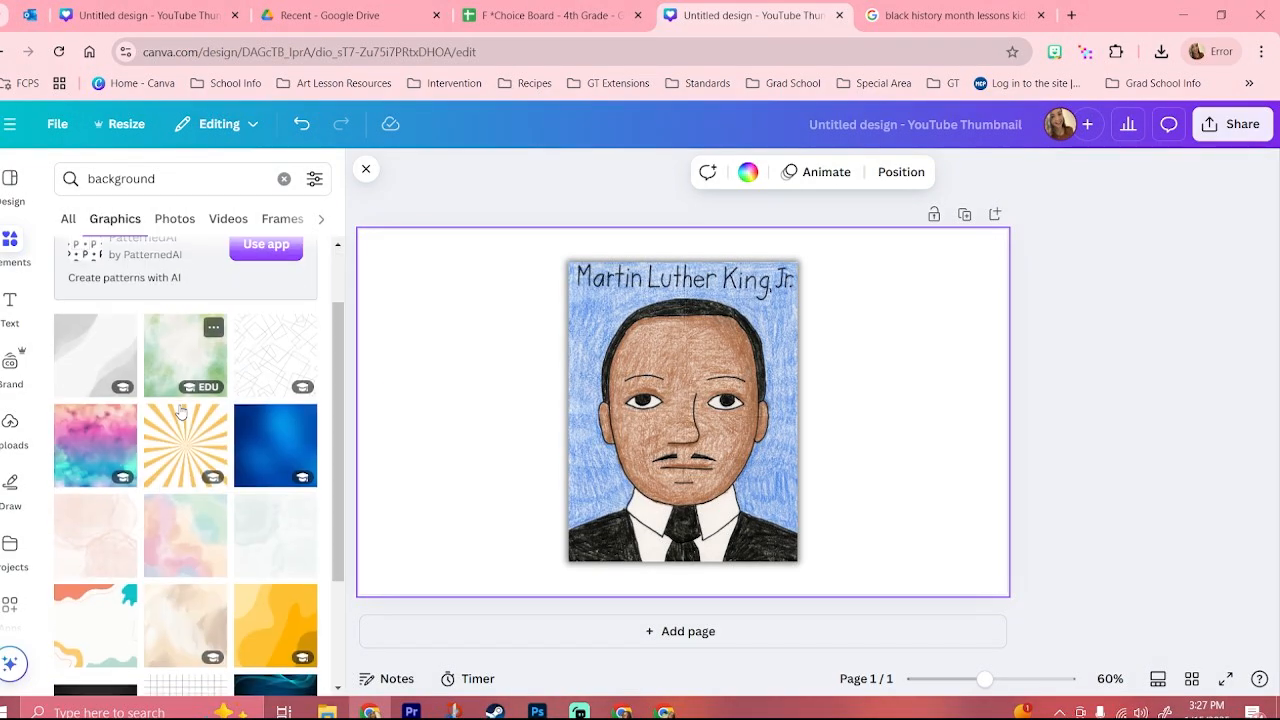
pyautogui.scroll(-5, 181, 410)
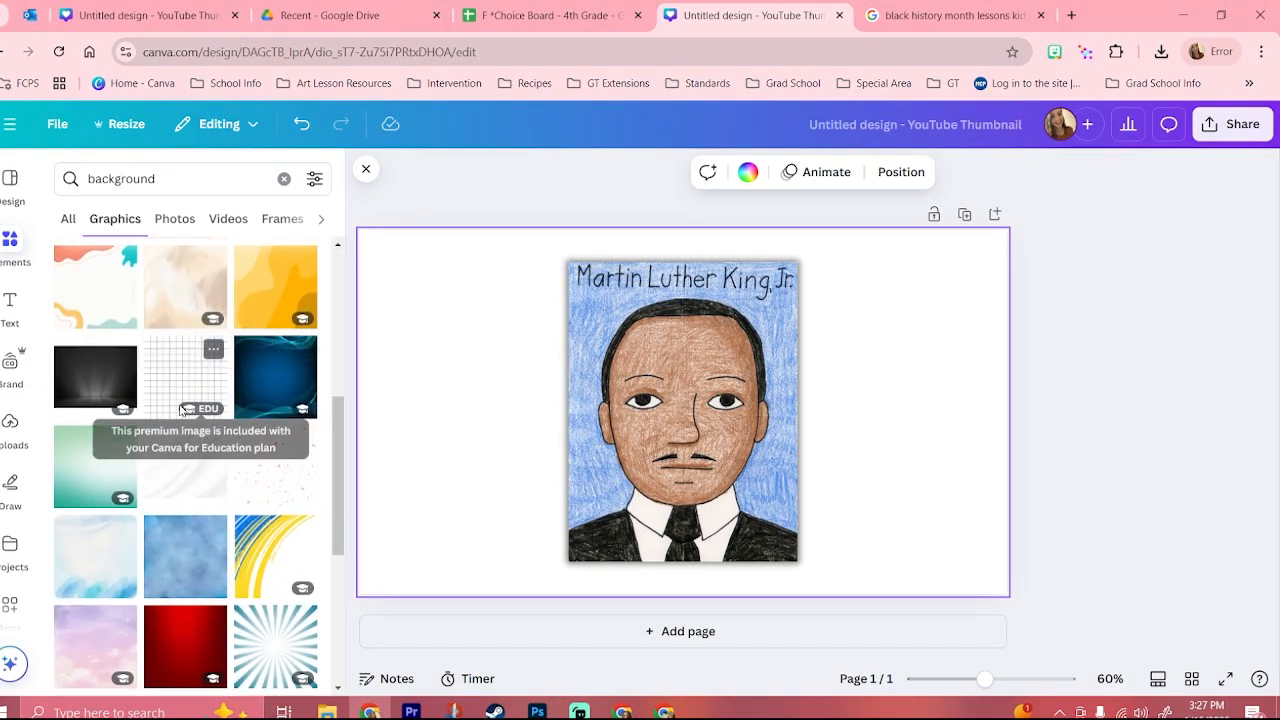
pyautogui.scroll(-4, 181, 410)
pyautogui.scroll(-3, 185, 430)
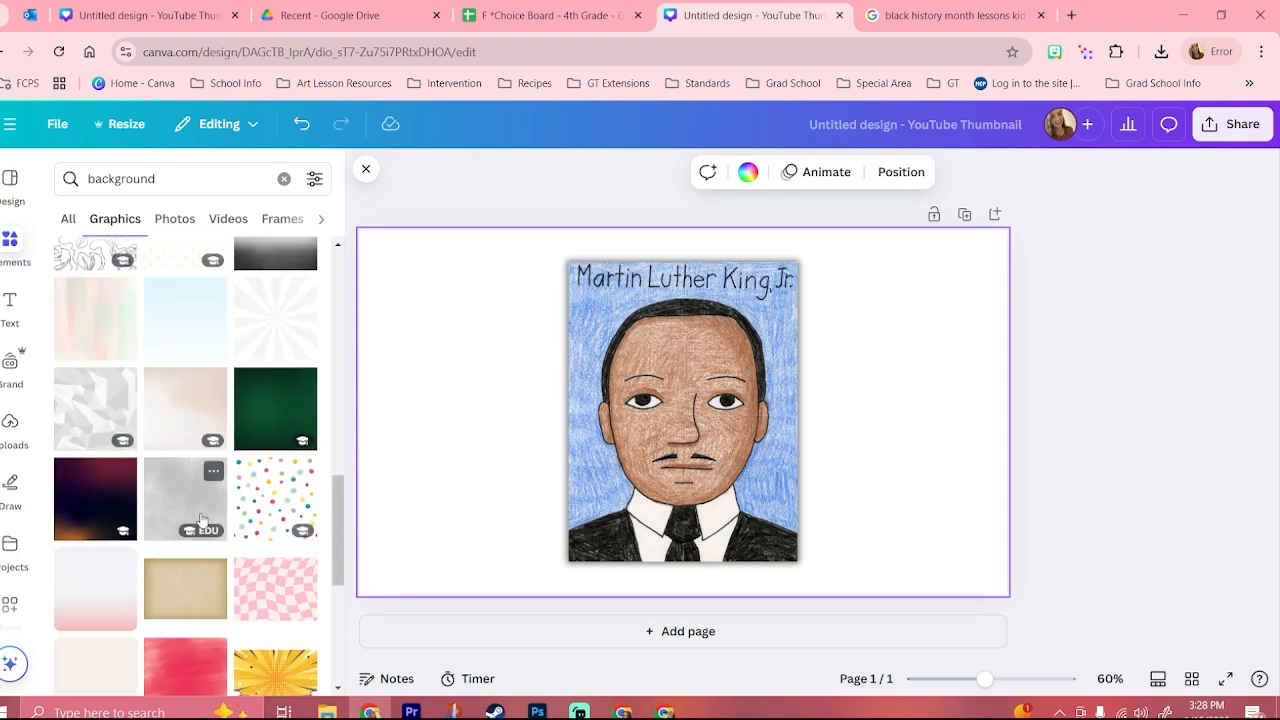
pyautogui.click(203, 512)
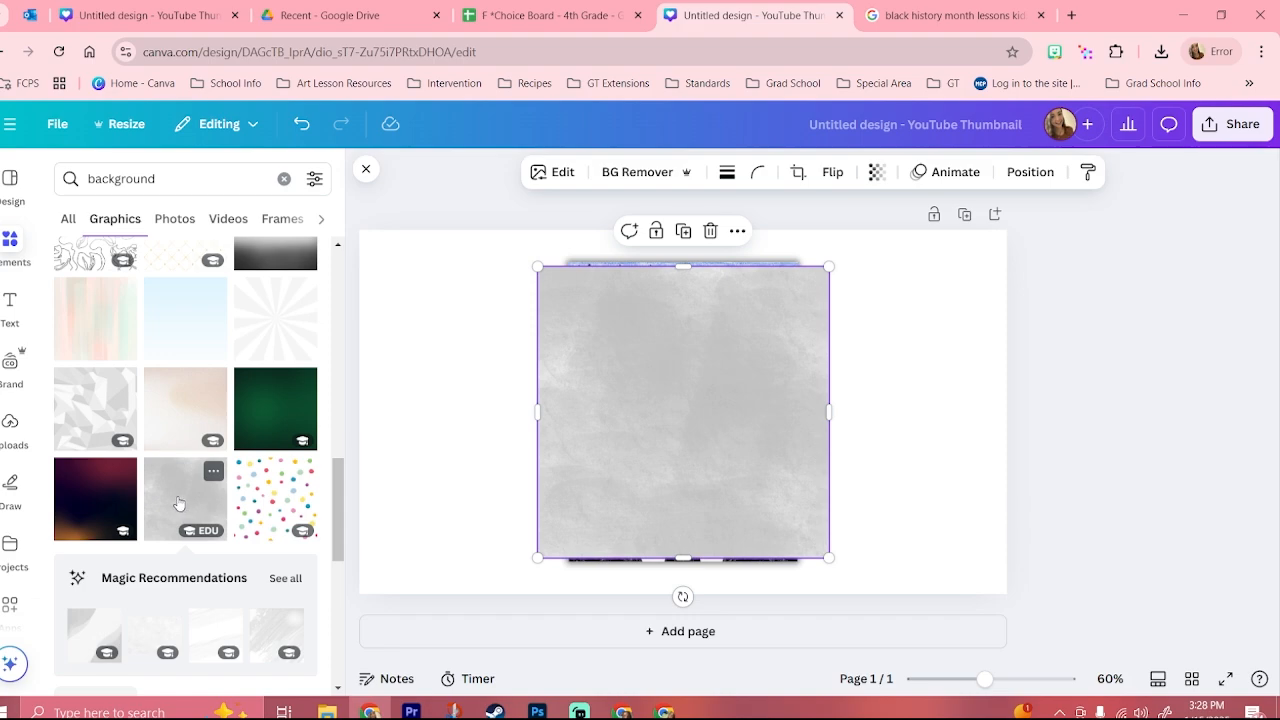
# Set the grey textured graphic as the page's background image.
pyautogui.rightClick(656, 382)
pyautogui.moveTo(656, 383)
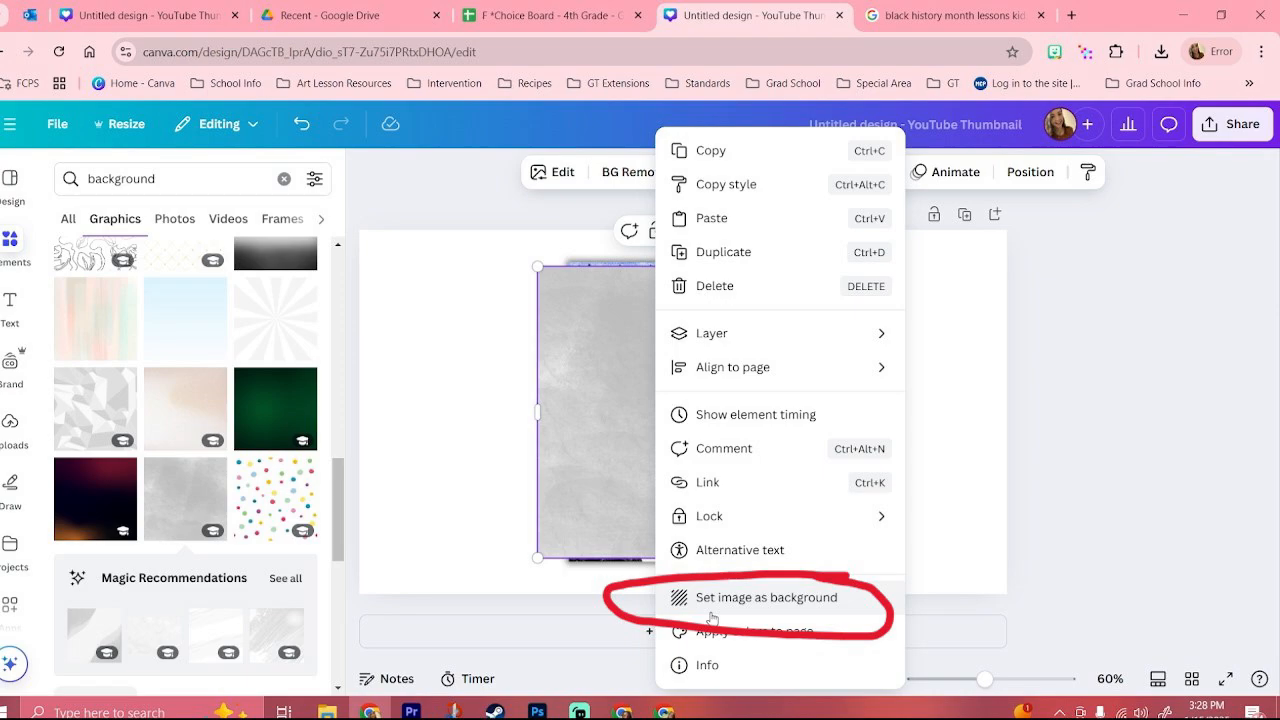
pyautogui.click(753, 598)
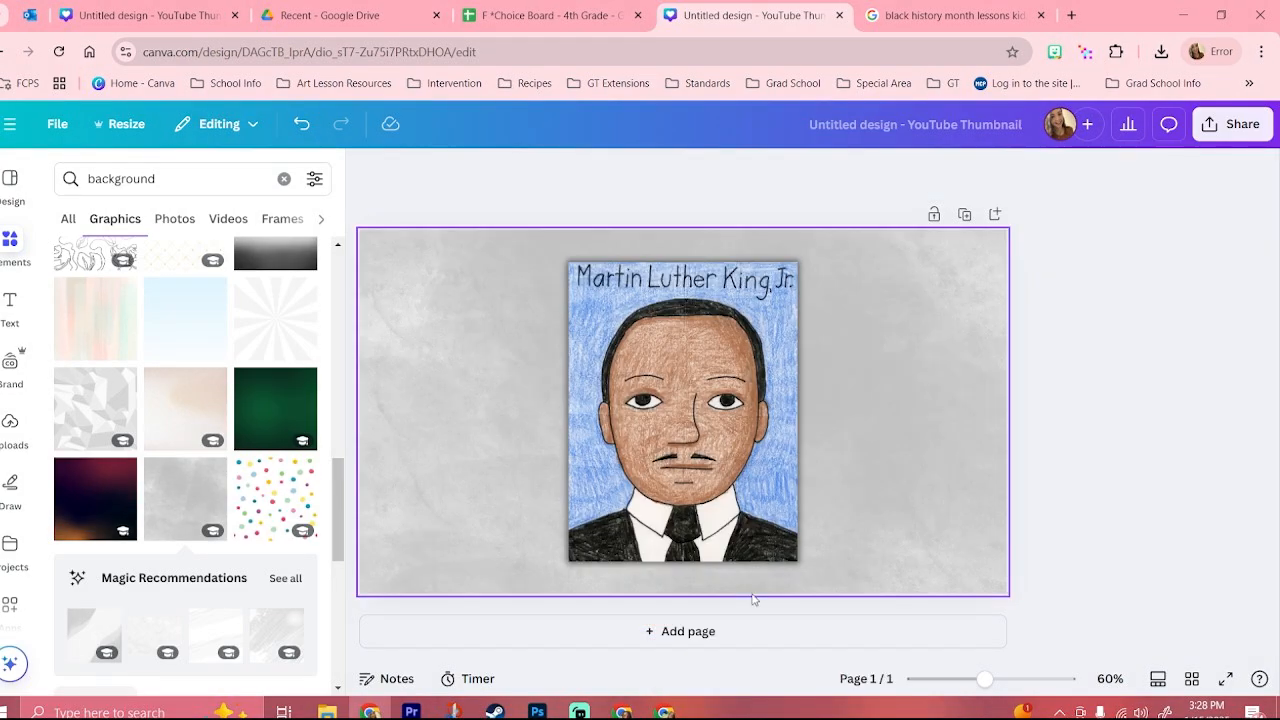
# Set the grey textured background's transparency to 64 and deselect it.
pyautogui.click(907, 439)
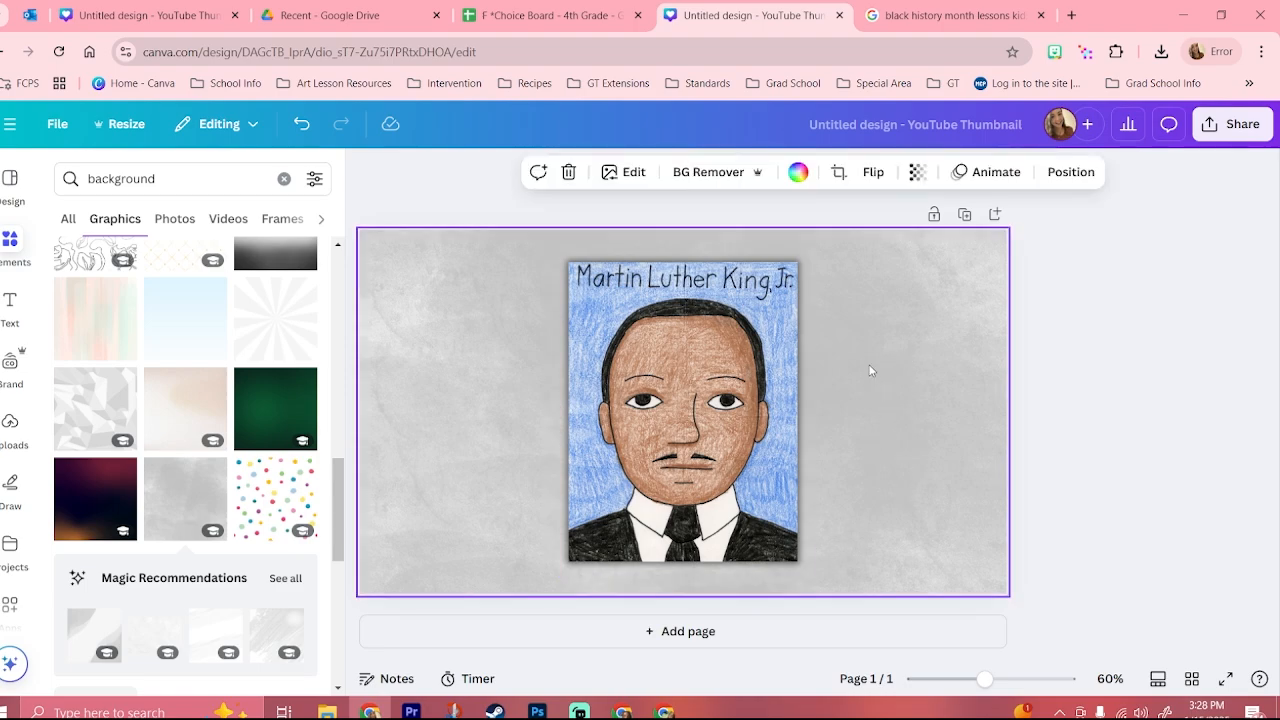
pyautogui.click(914, 176)
pyautogui.moveTo(955, 241); pyautogui.dragTo(913, 242)
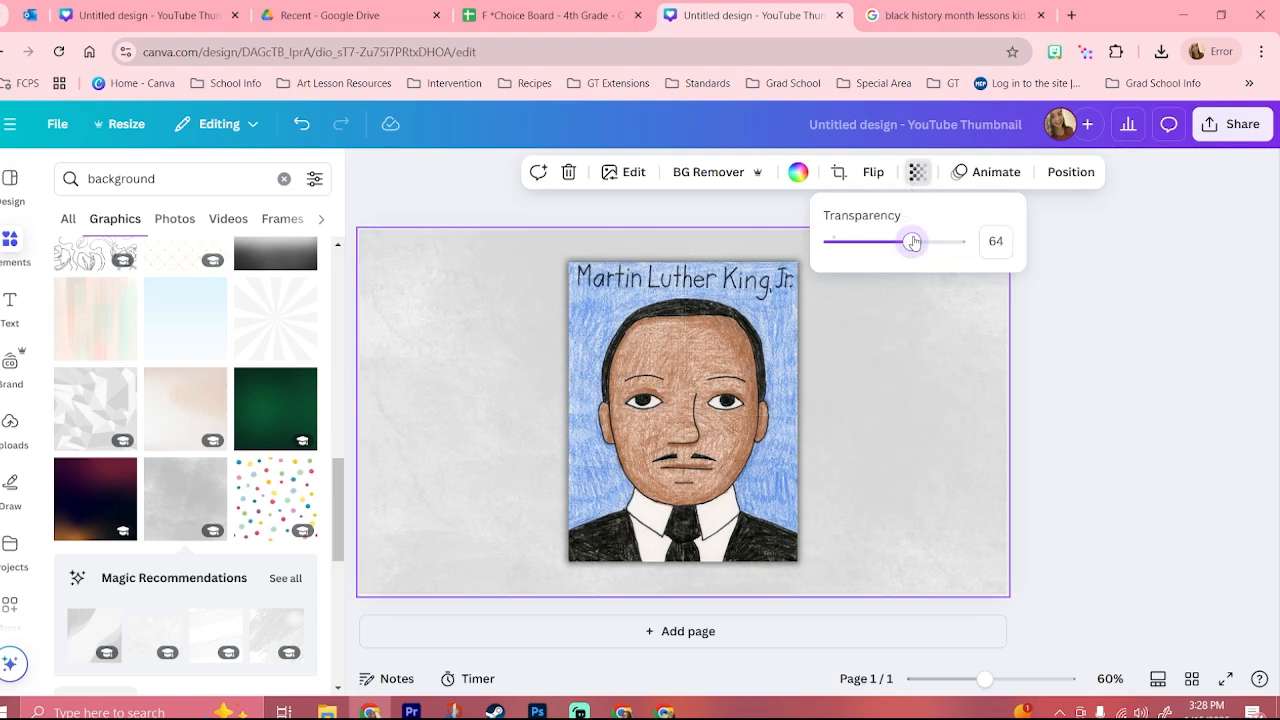
pyautogui.click(1114, 428)
pyautogui.click(1112, 424)
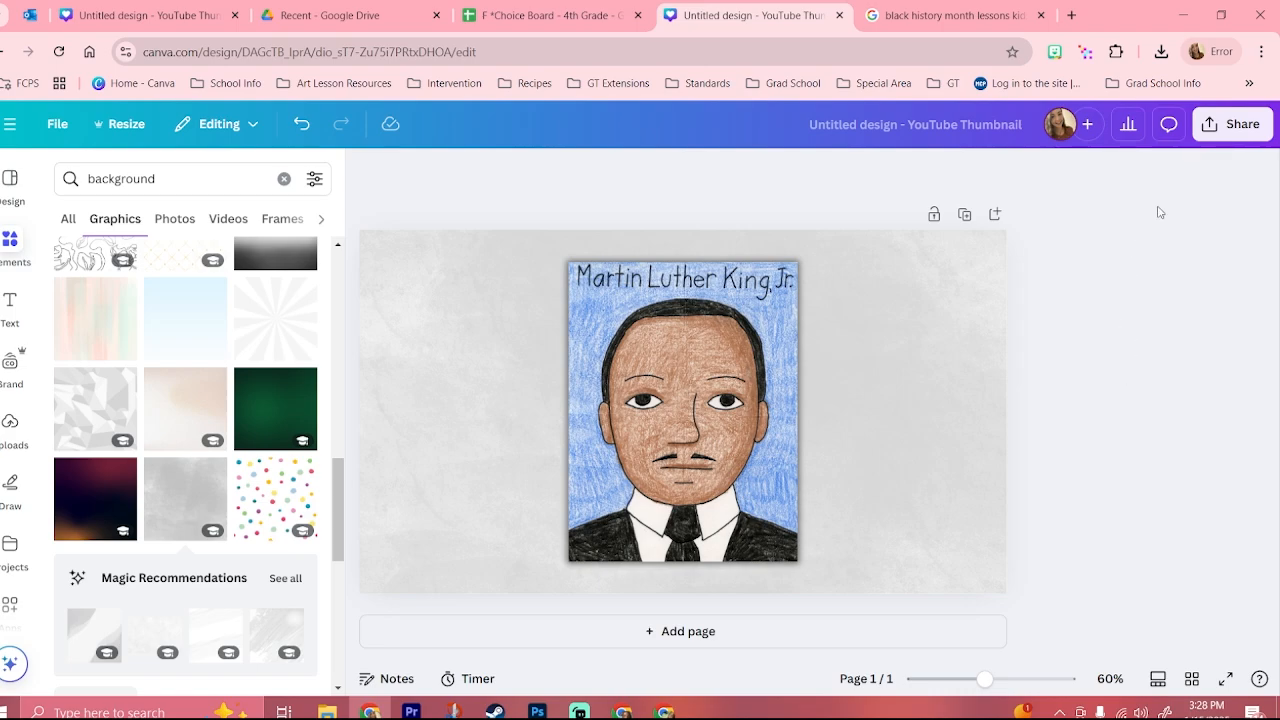
# Download the thumbnail design as a PNG at size 1, keeping the other download settings.
pyautogui.click(1221, 133)
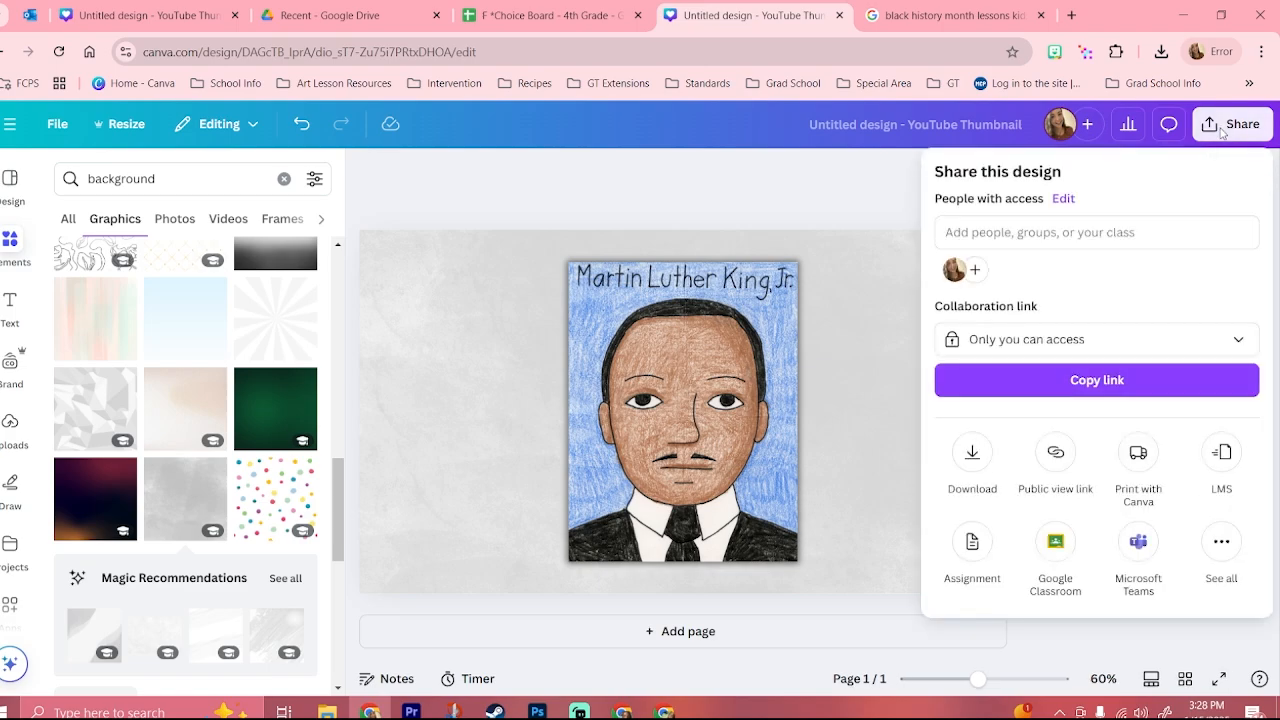
pyautogui.click(972, 451)
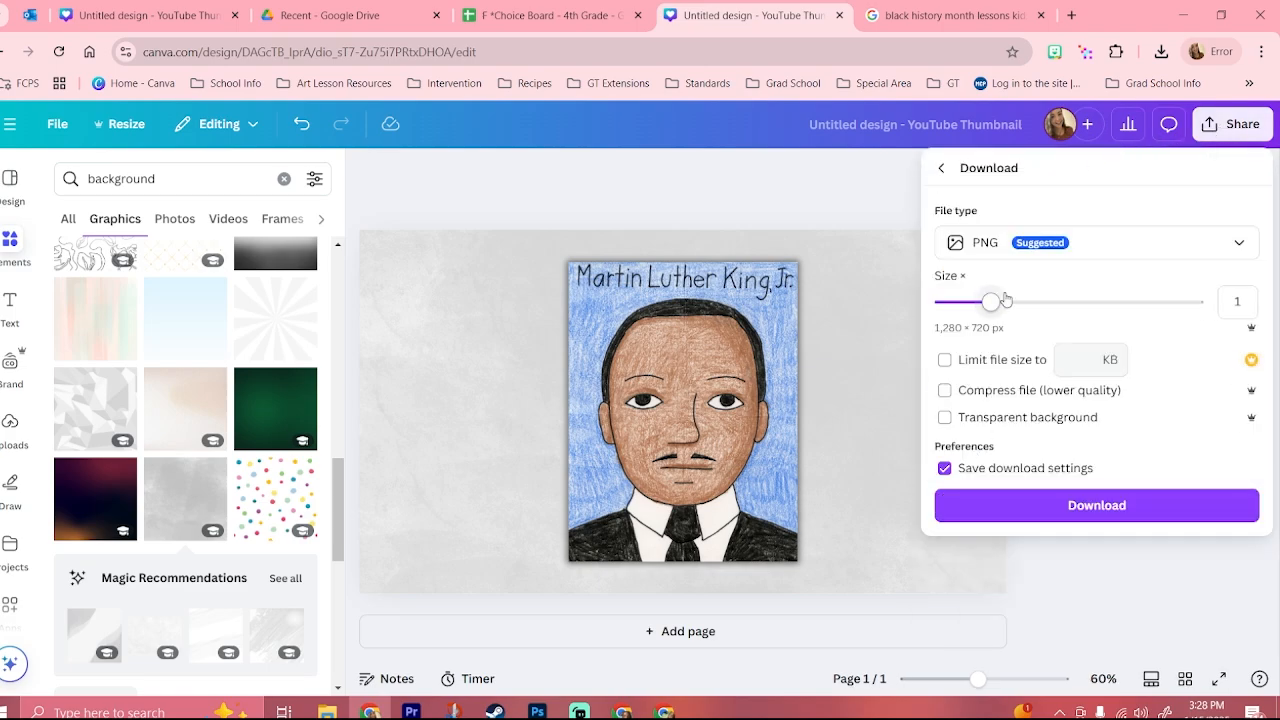
pyautogui.click(1006, 254)
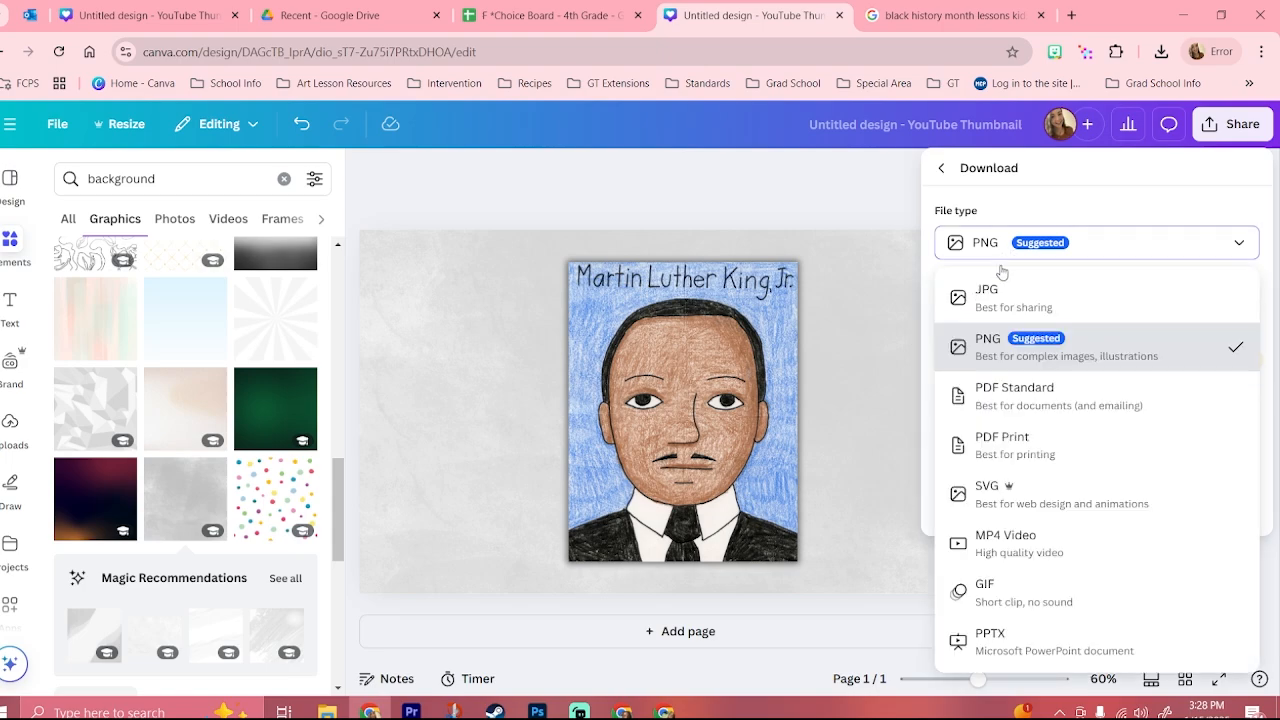
pyautogui.click(1007, 330)
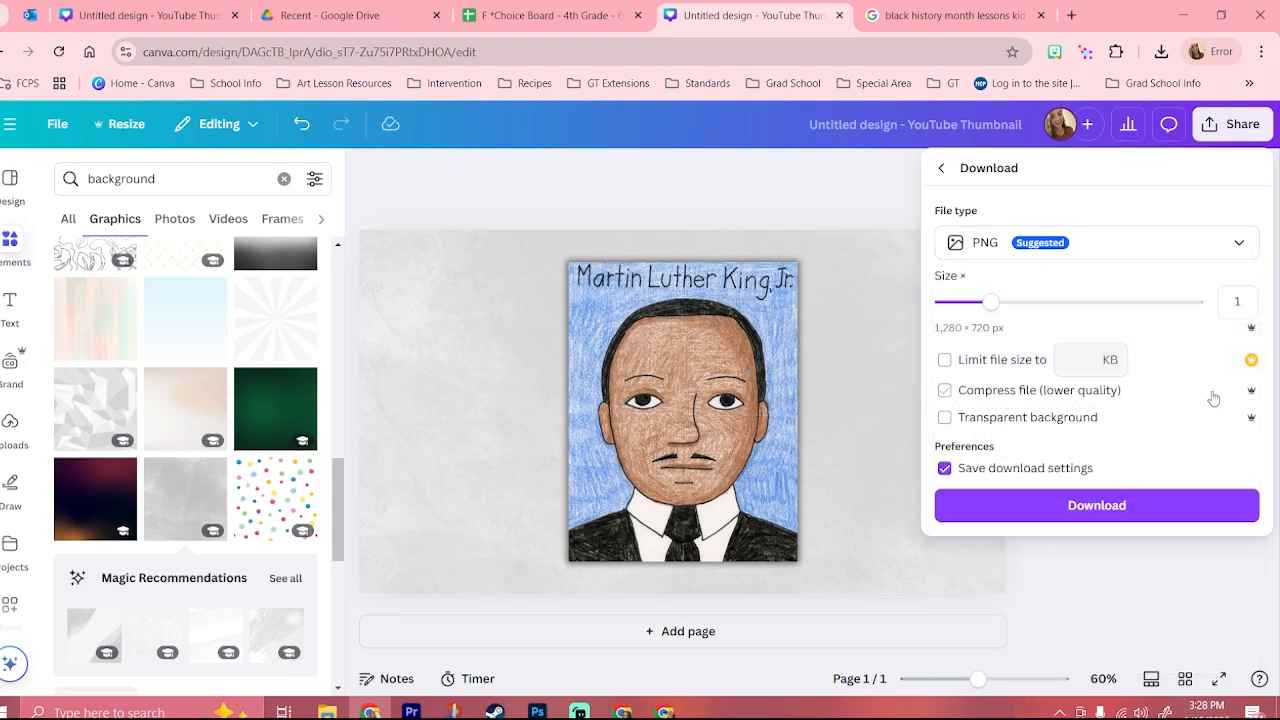
pyautogui.click(1078, 510)
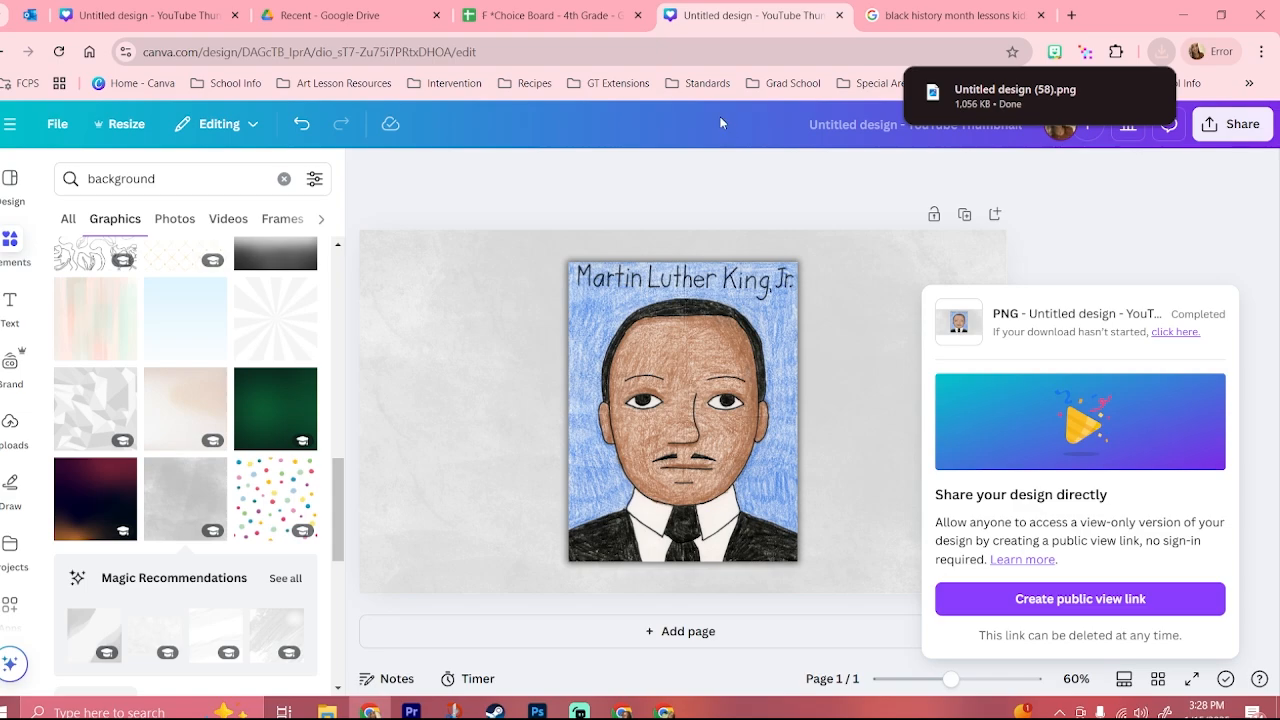
# Switch to the 4th Grade Choice Board in Google Sheets and reduce the height of the Black History Month row.
pyautogui.click(532, 6)
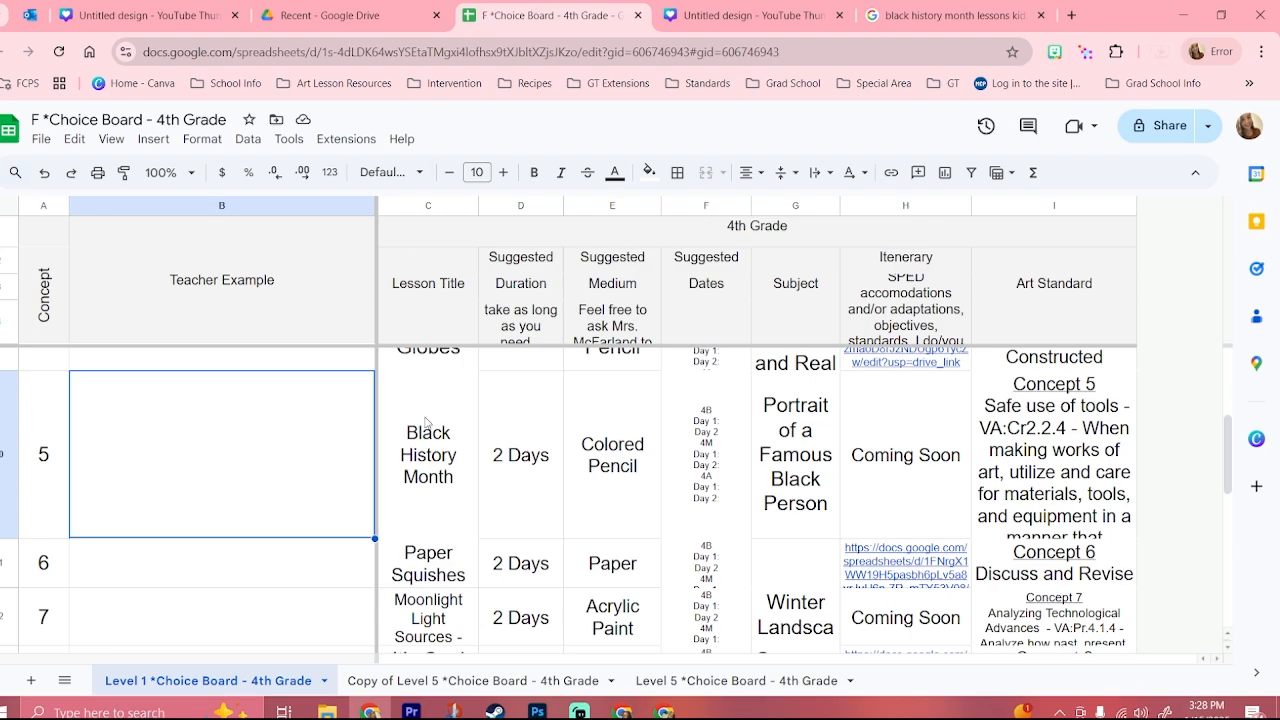
pyautogui.click(428, 478)
pyautogui.scroll(1, 350, 470)
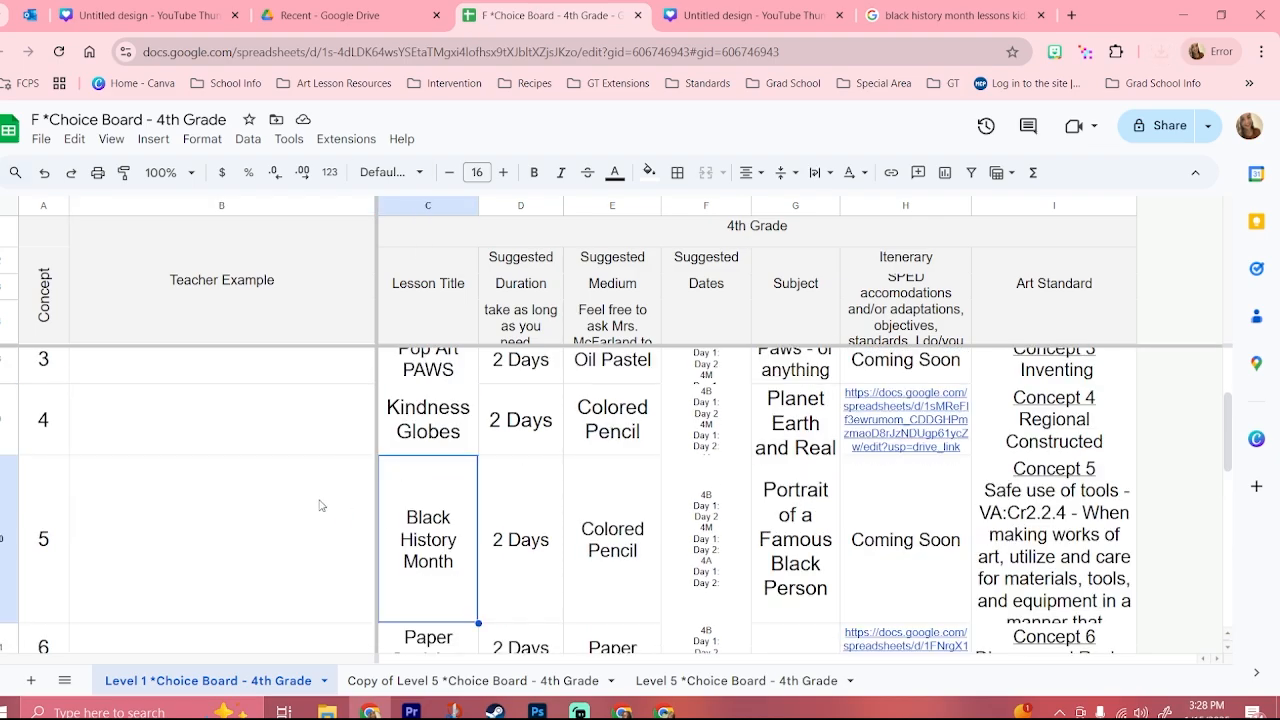
pyautogui.moveTo(3, 622); pyautogui.dragTo(3, 512)
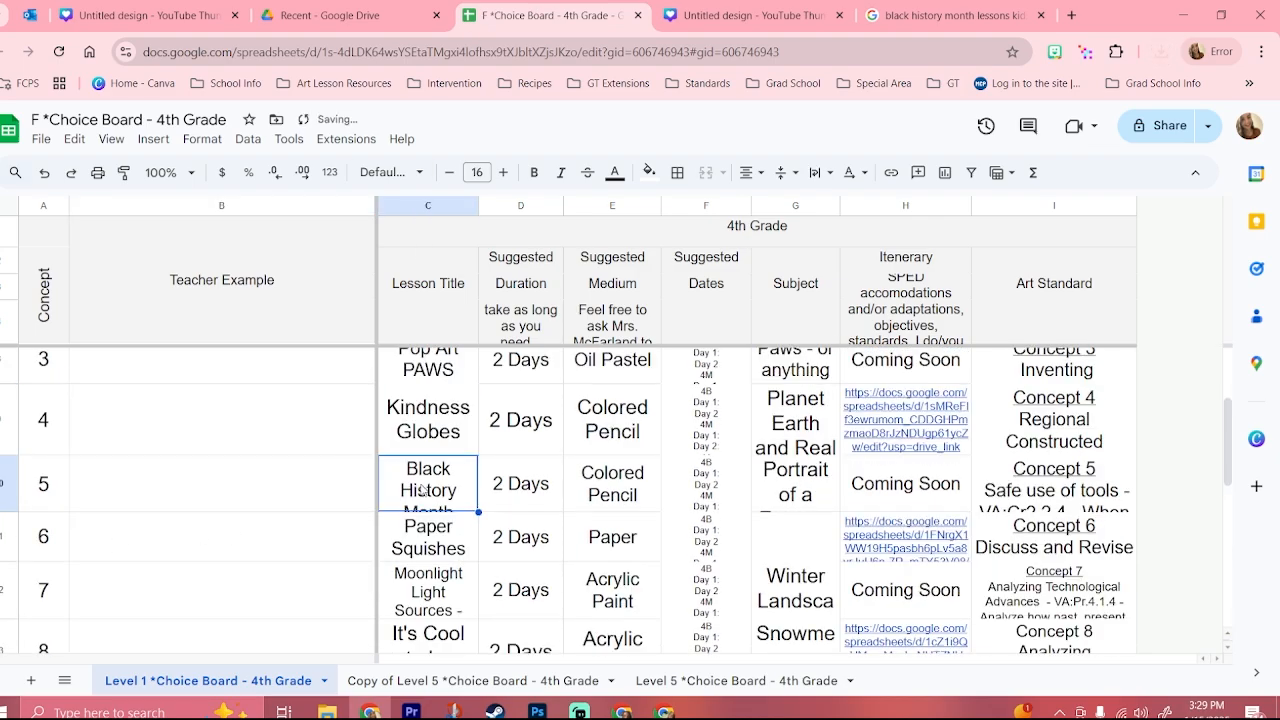
# Insert the downloaded image Untitled design (58).png inside the Teacher Example cell of the Black History Month row.
pyautogui.click(357, 491)
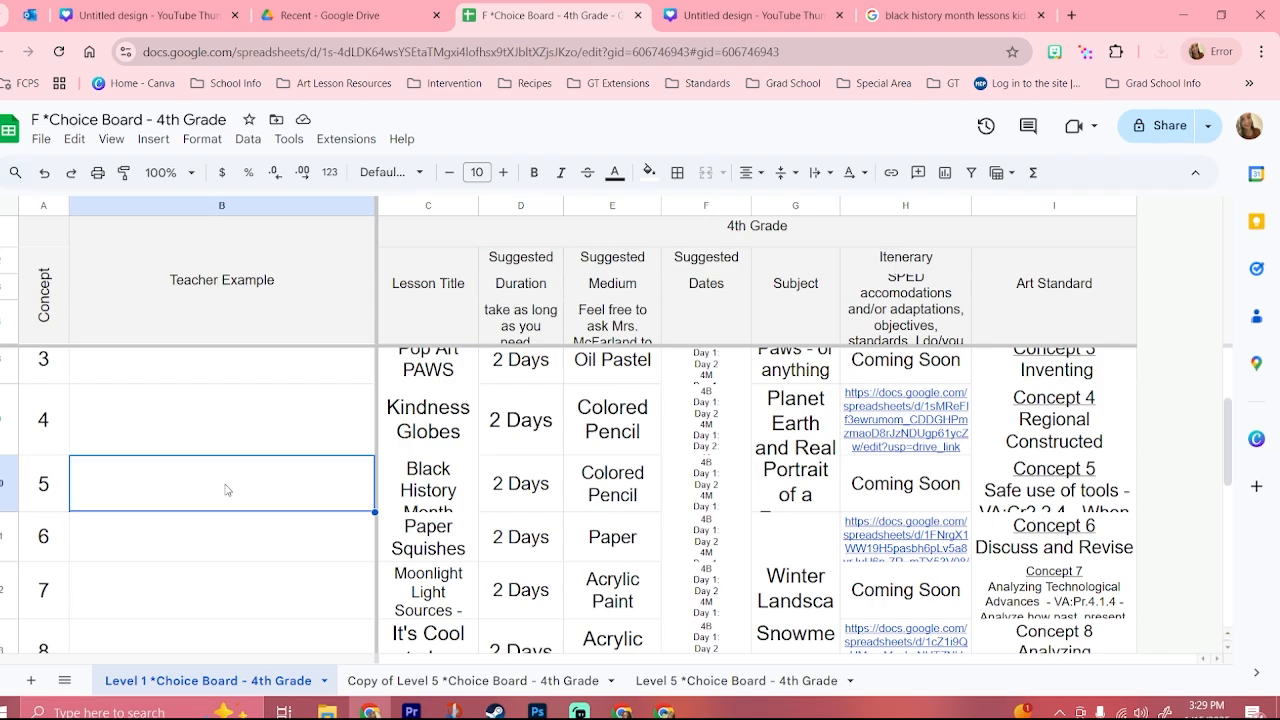
pyautogui.click(154, 140)
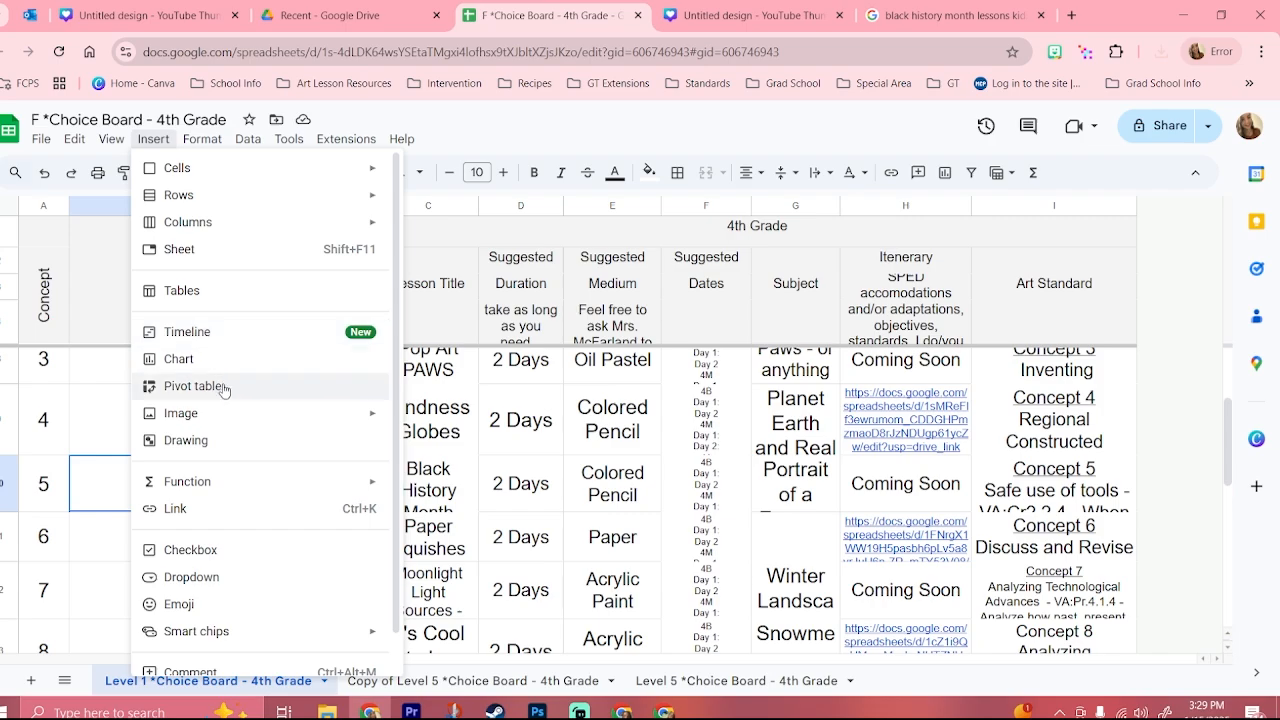
pyautogui.moveTo(228, 414)
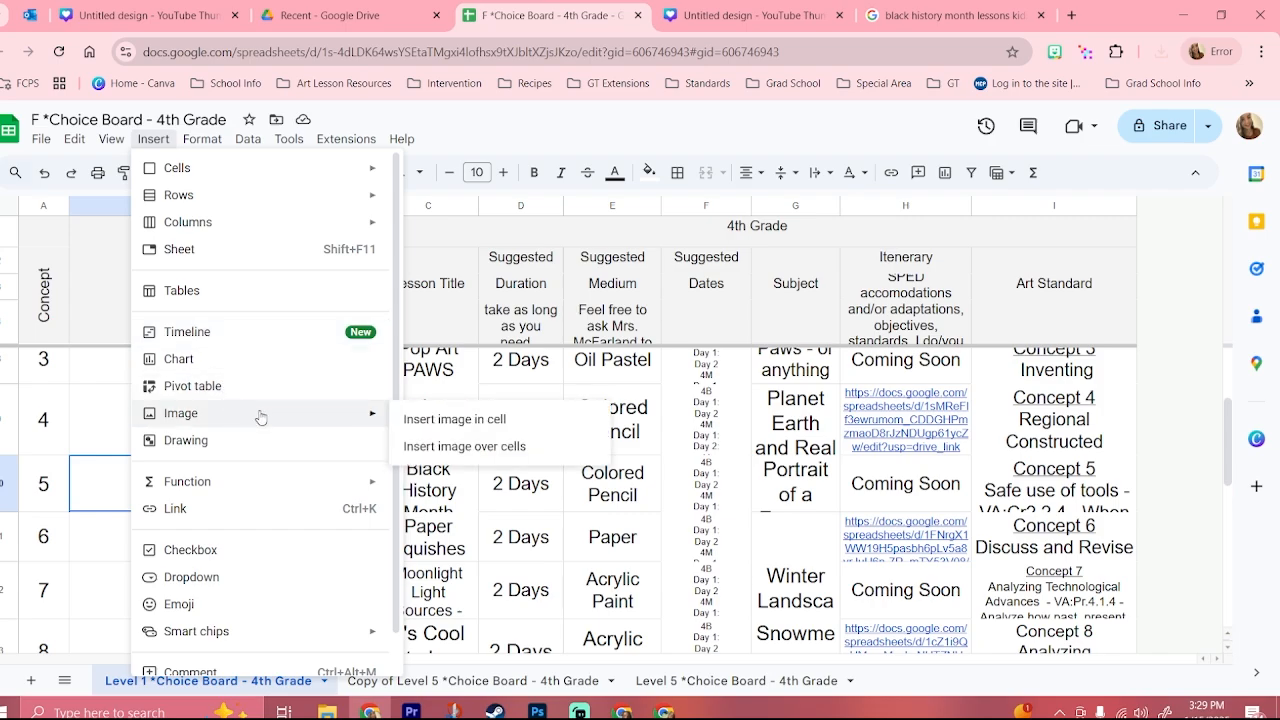
pyautogui.click(402, 419)
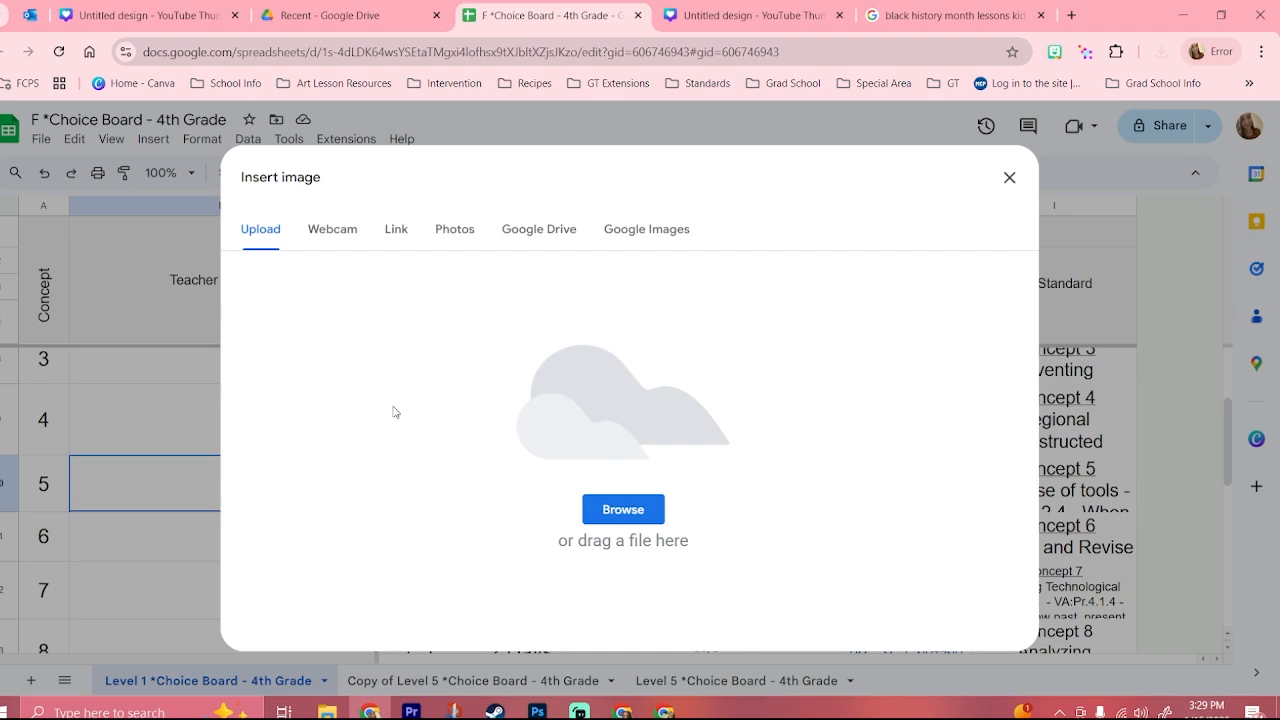
pyautogui.click(1163, 52)
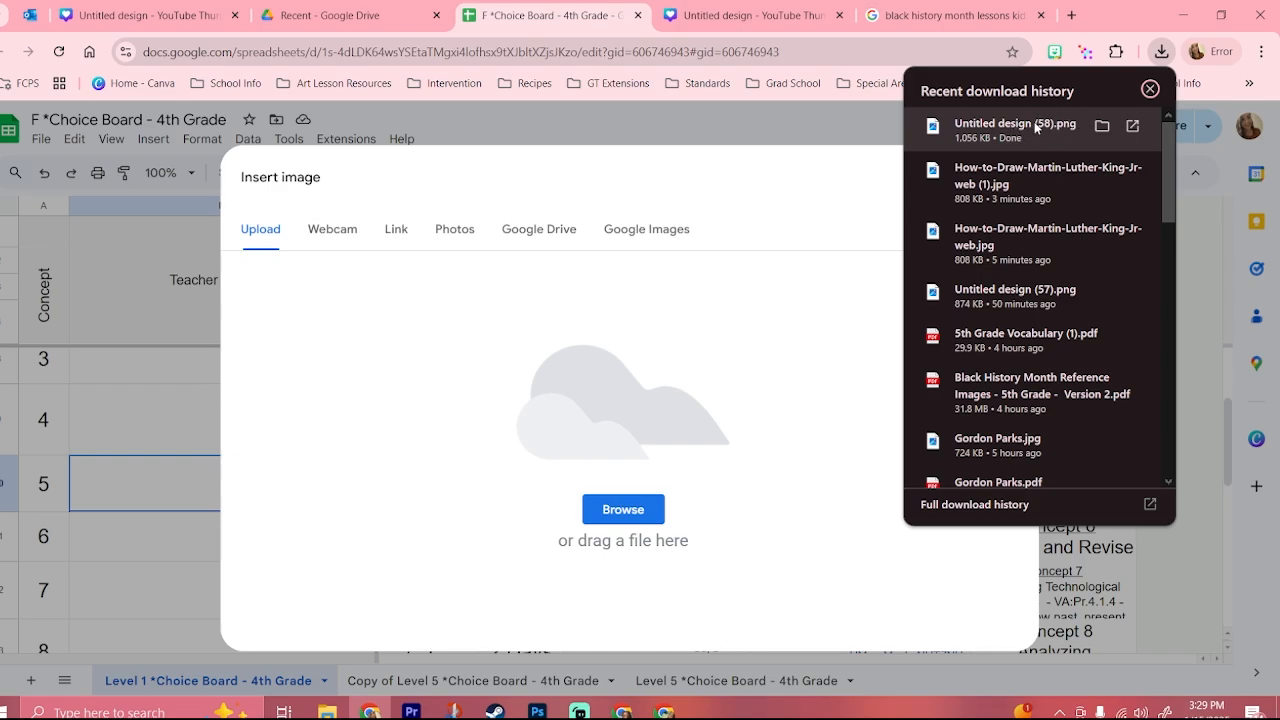
pyautogui.moveTo(1036, 127); pyautogui.dragTo(686, 451)
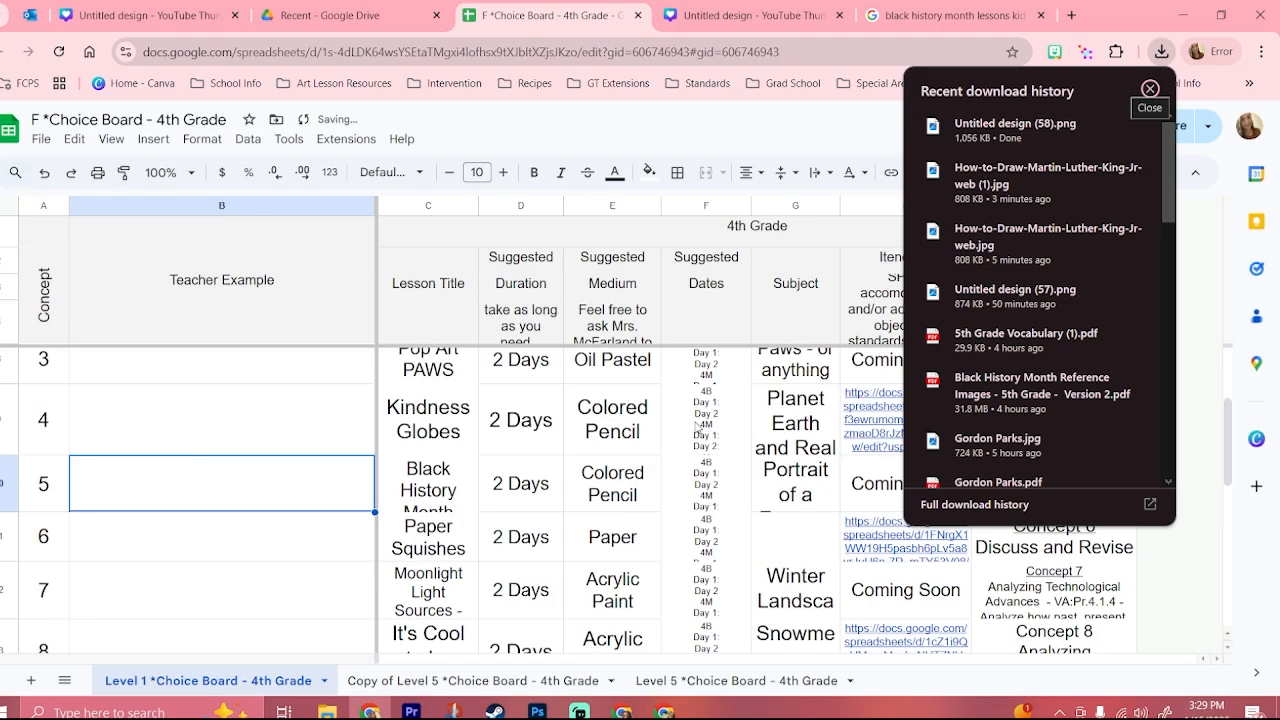
pyautogui.click(193, 424)
pyautogui.click(201, 471)
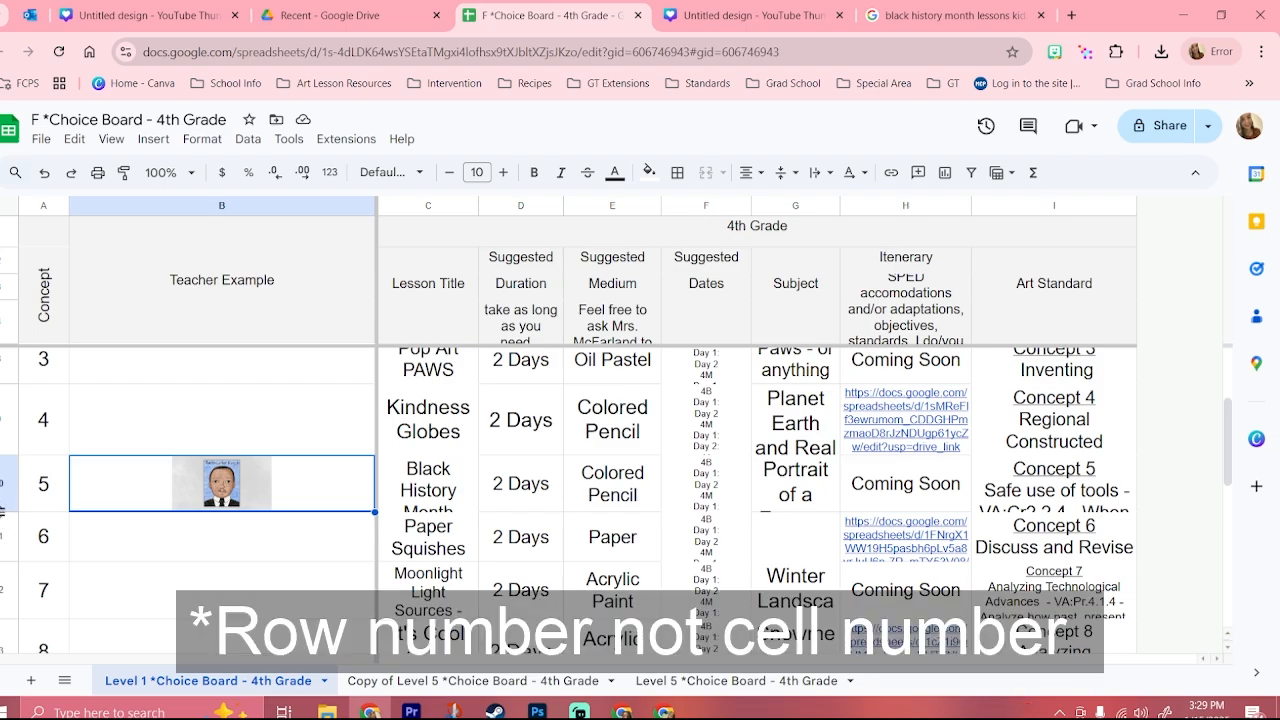
# Increase the Black History Month row's height until the portrait image fills the Teacher Example cell's width.
pyautogui.moveTo(3, 511); pyautogui.dragTo(3, 630)
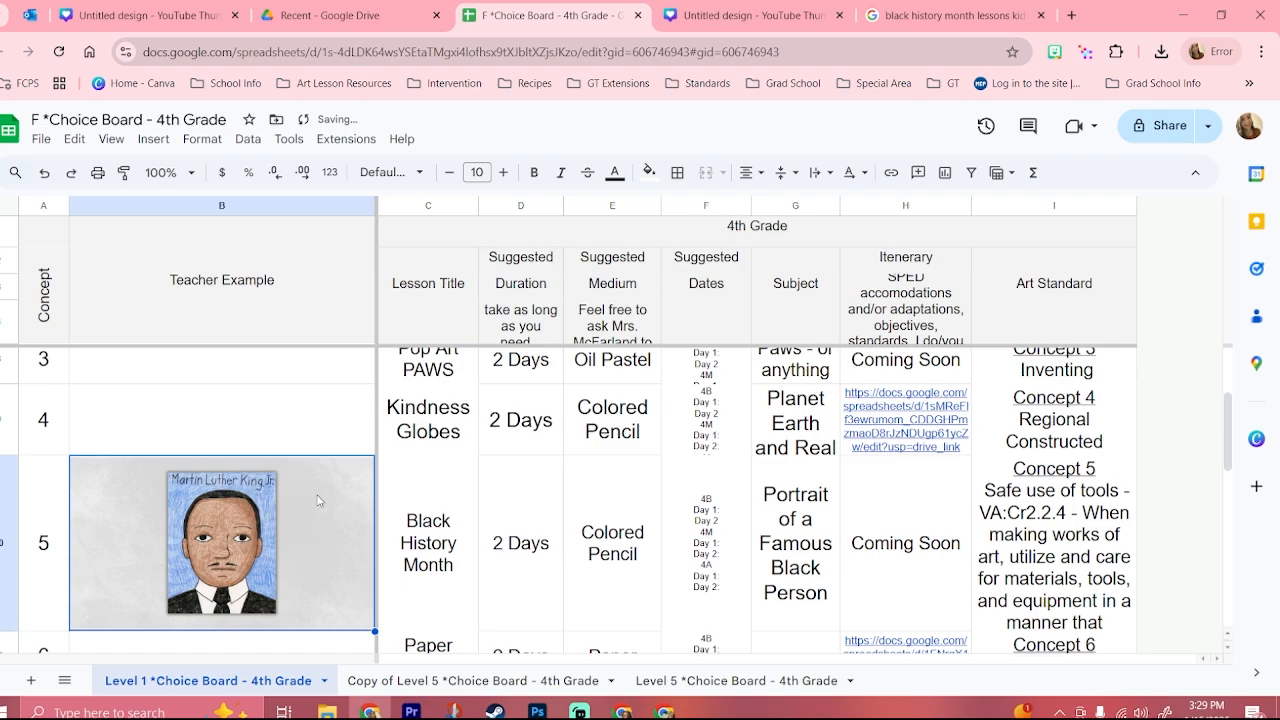
pyautogui.click(543, 563)
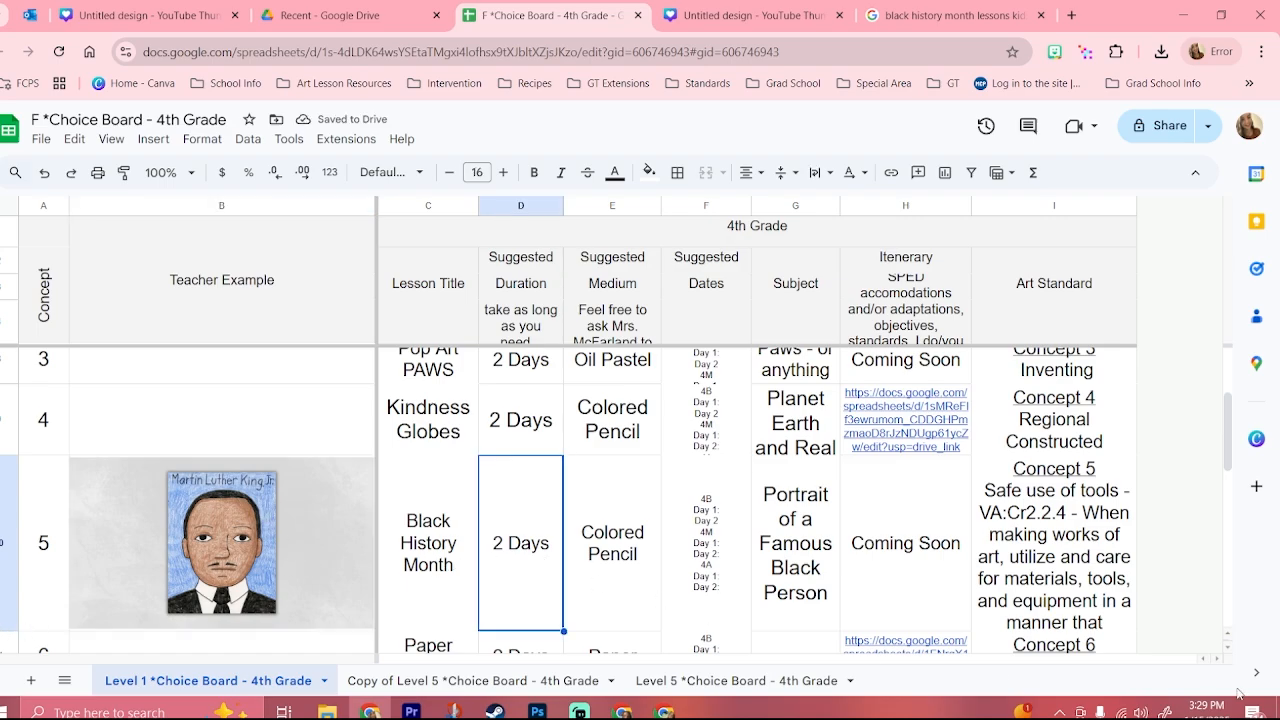
pyautogui.click(323, 570)
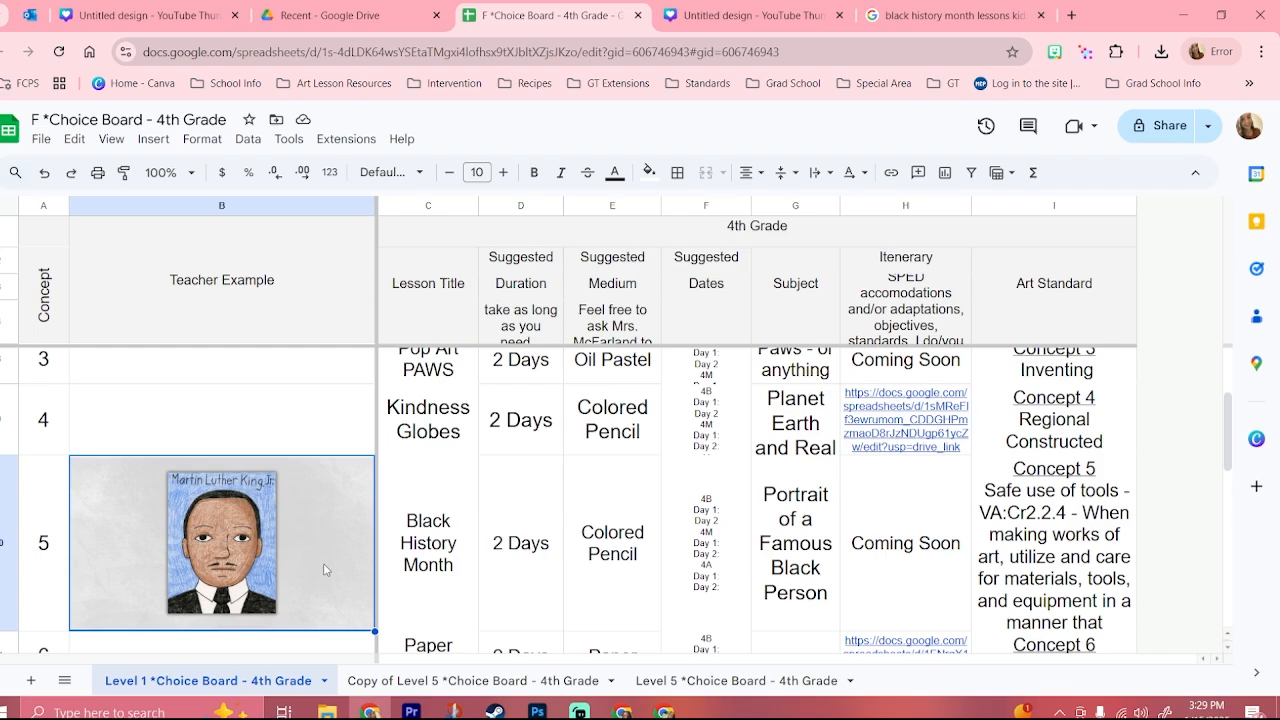